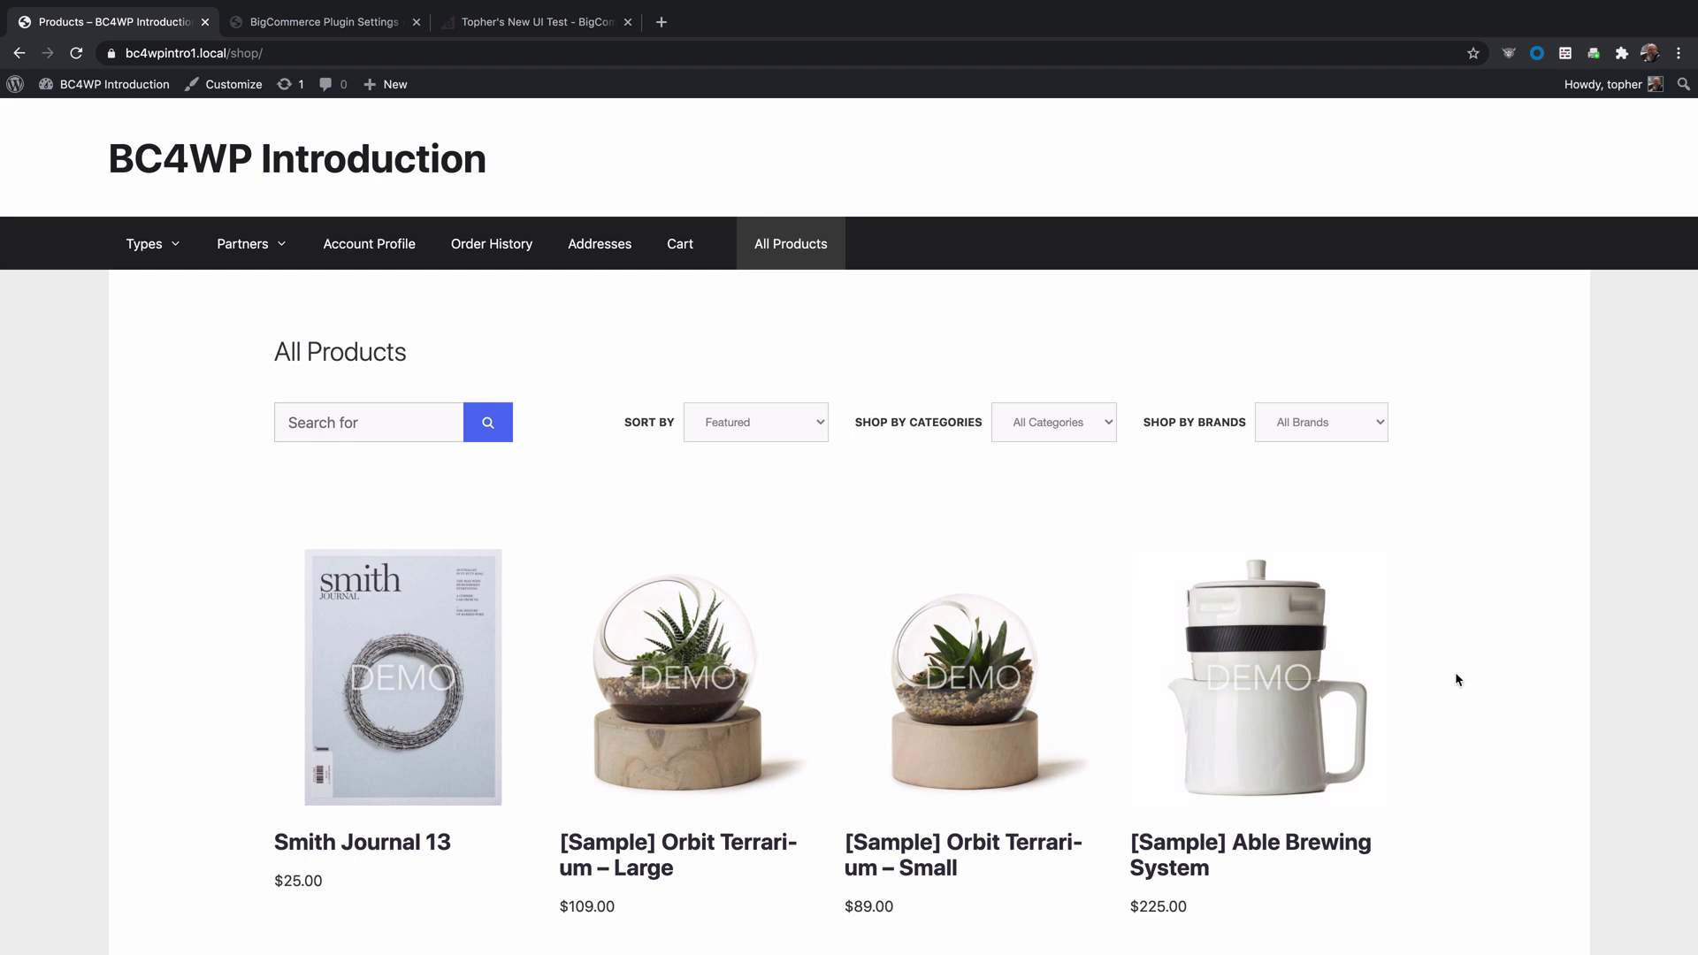
# Scroll through the shop page to review the current product order.
pyautogui.scroll(-5, 1459, 678)
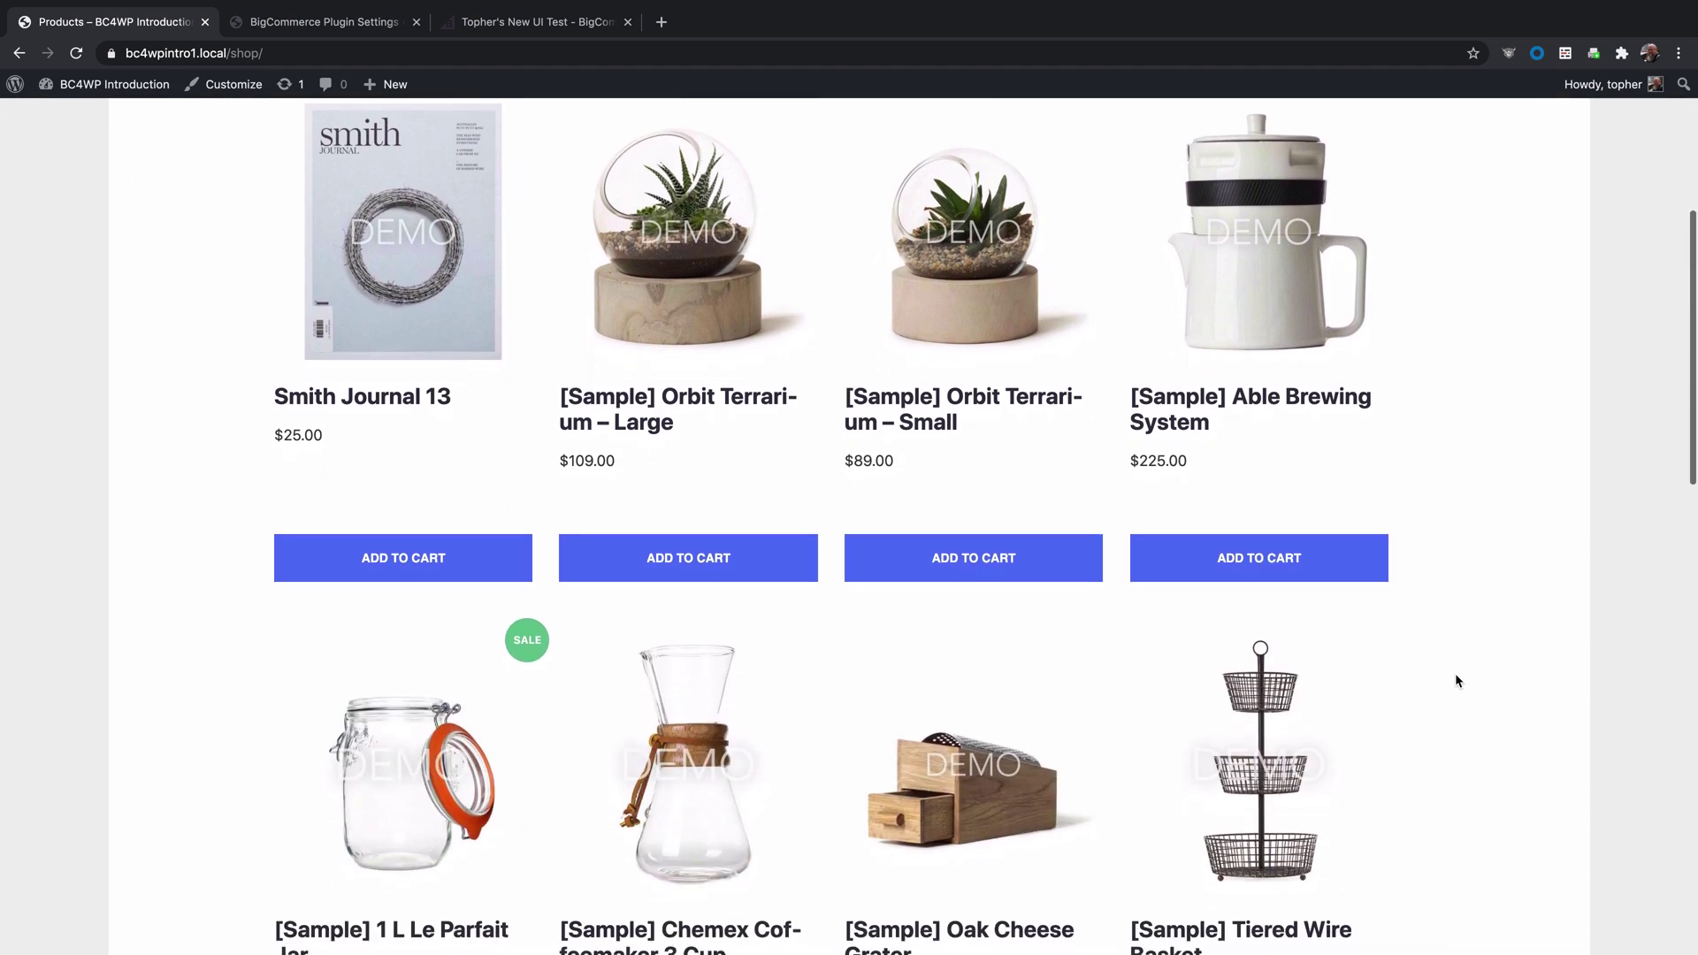
pyautogui.scroll(2, 1456, 678)
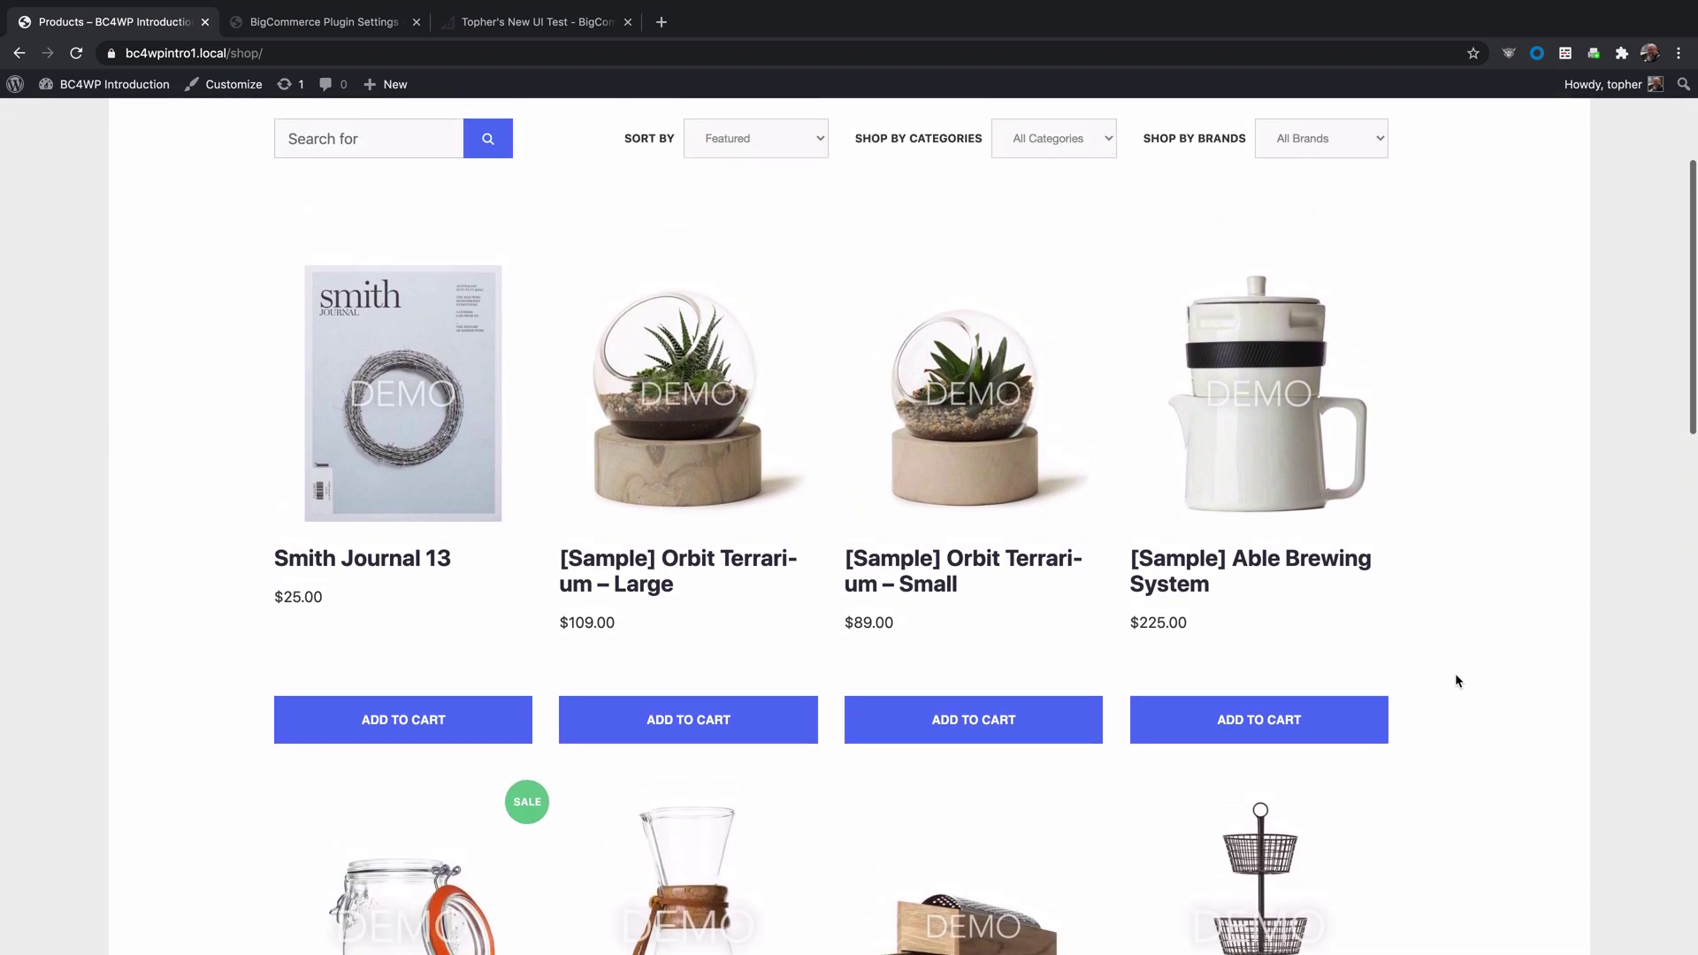
pyautogui.scroll(3, 1456, 676)
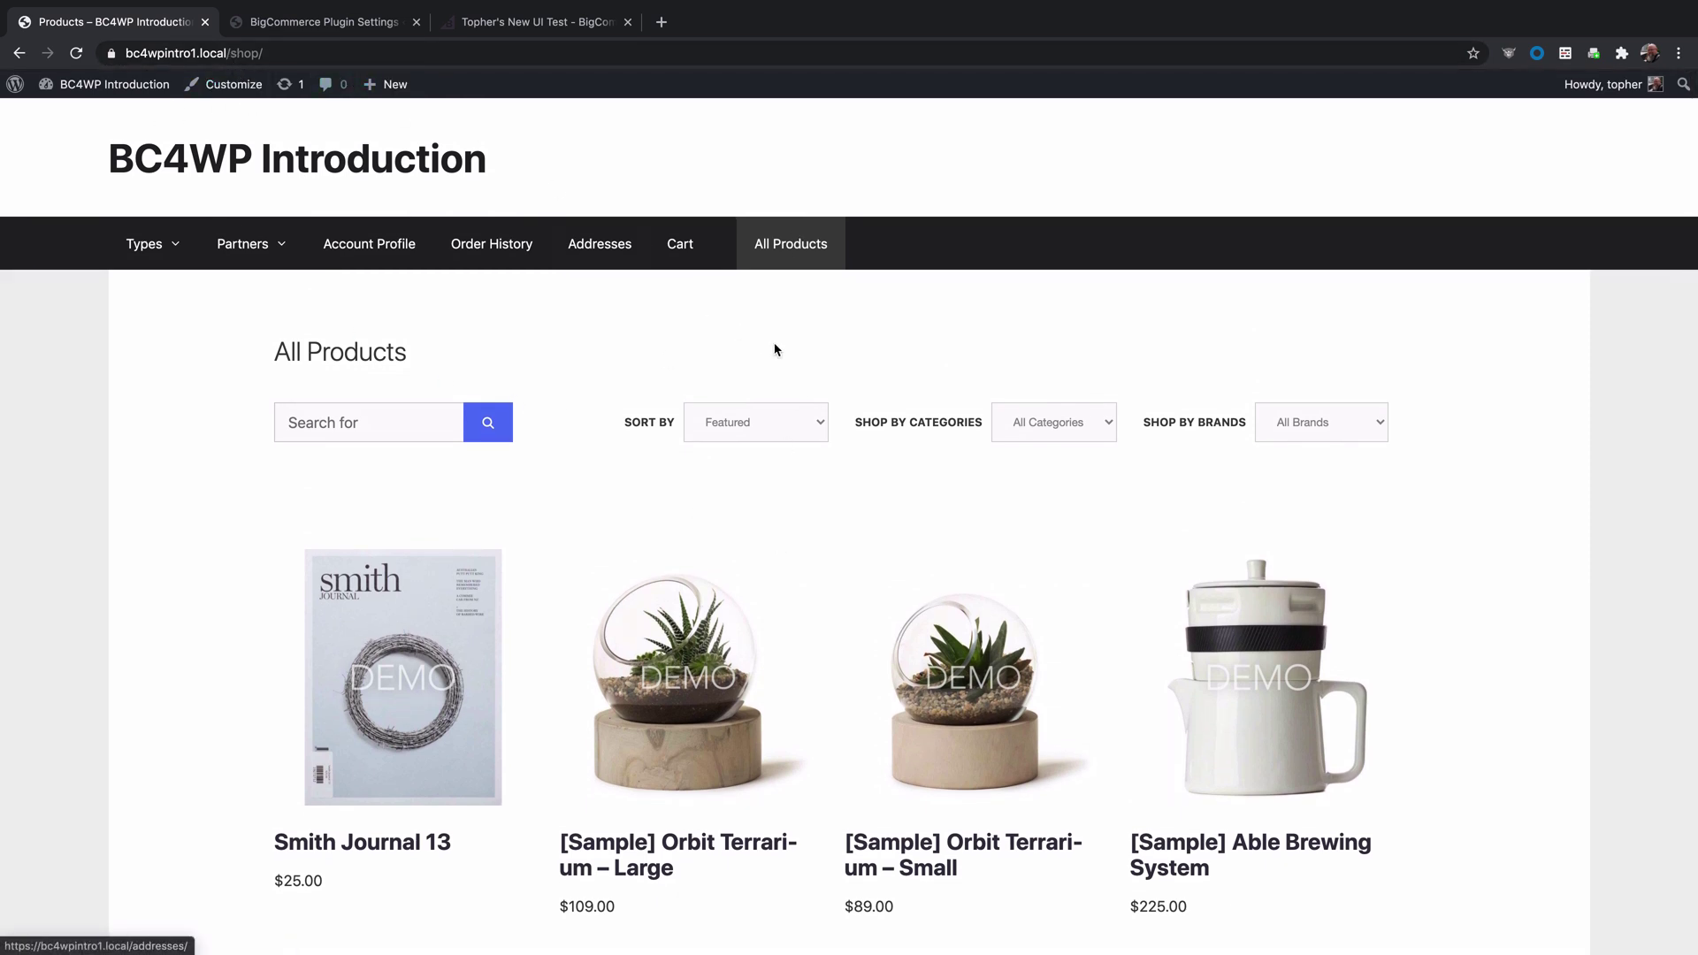
pyautogui.scroll(-15, 1543, 597)
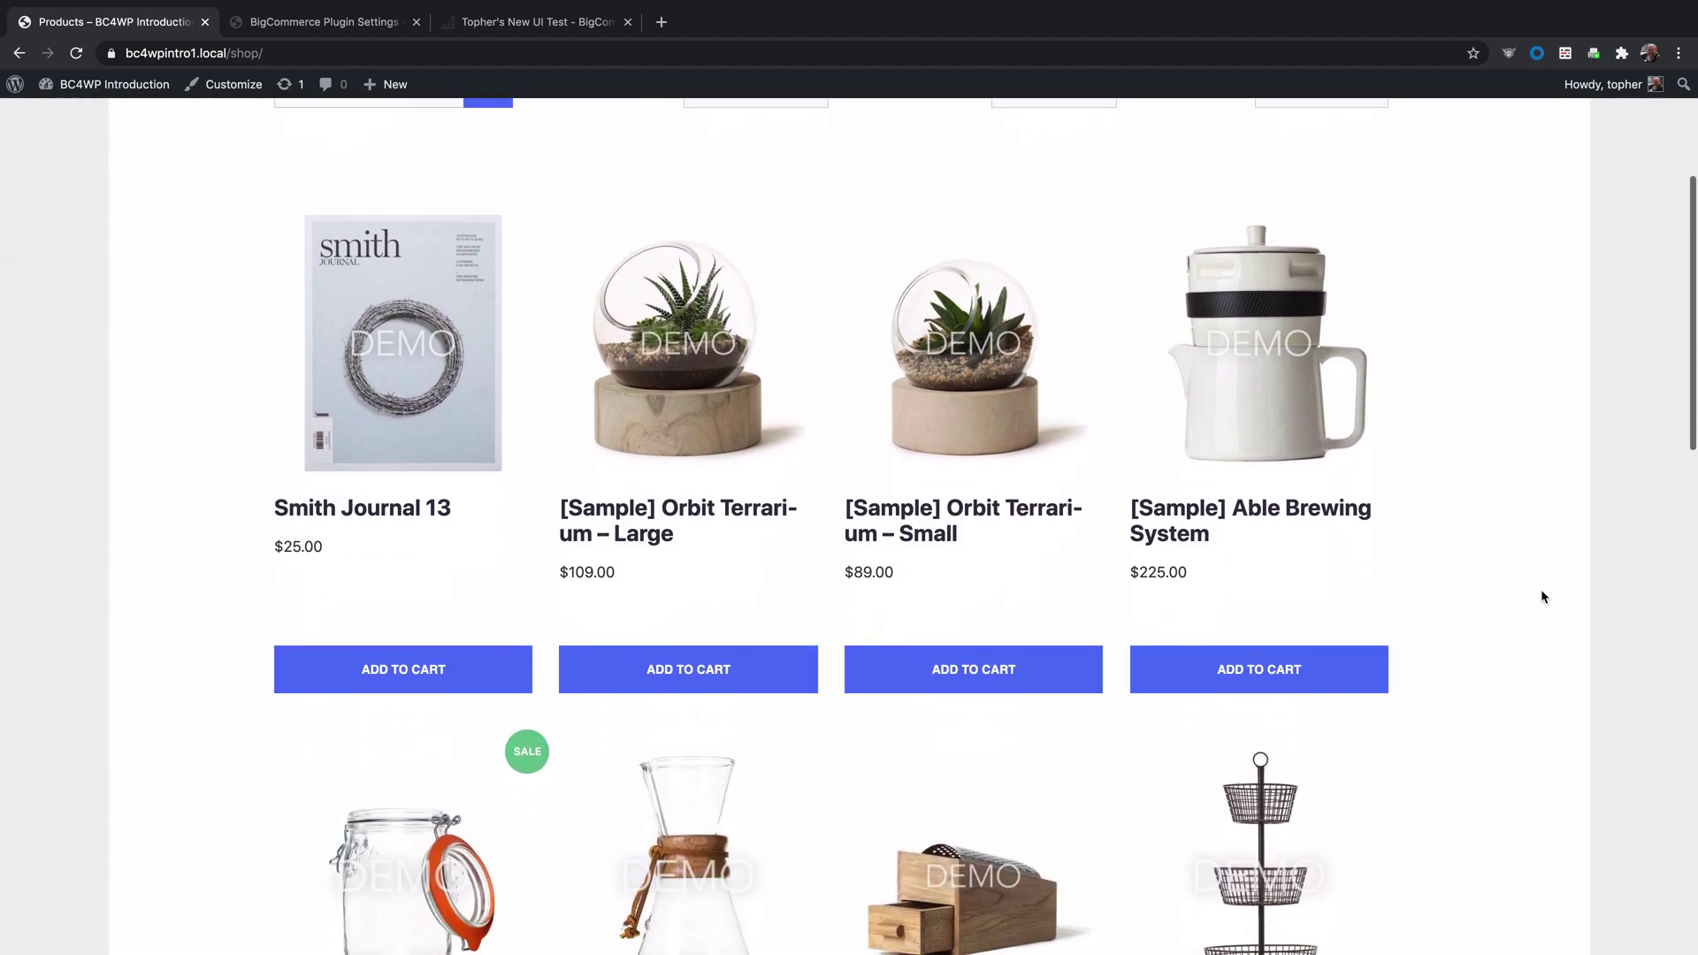
pyautogui.scroll(-7, 1543, 597)
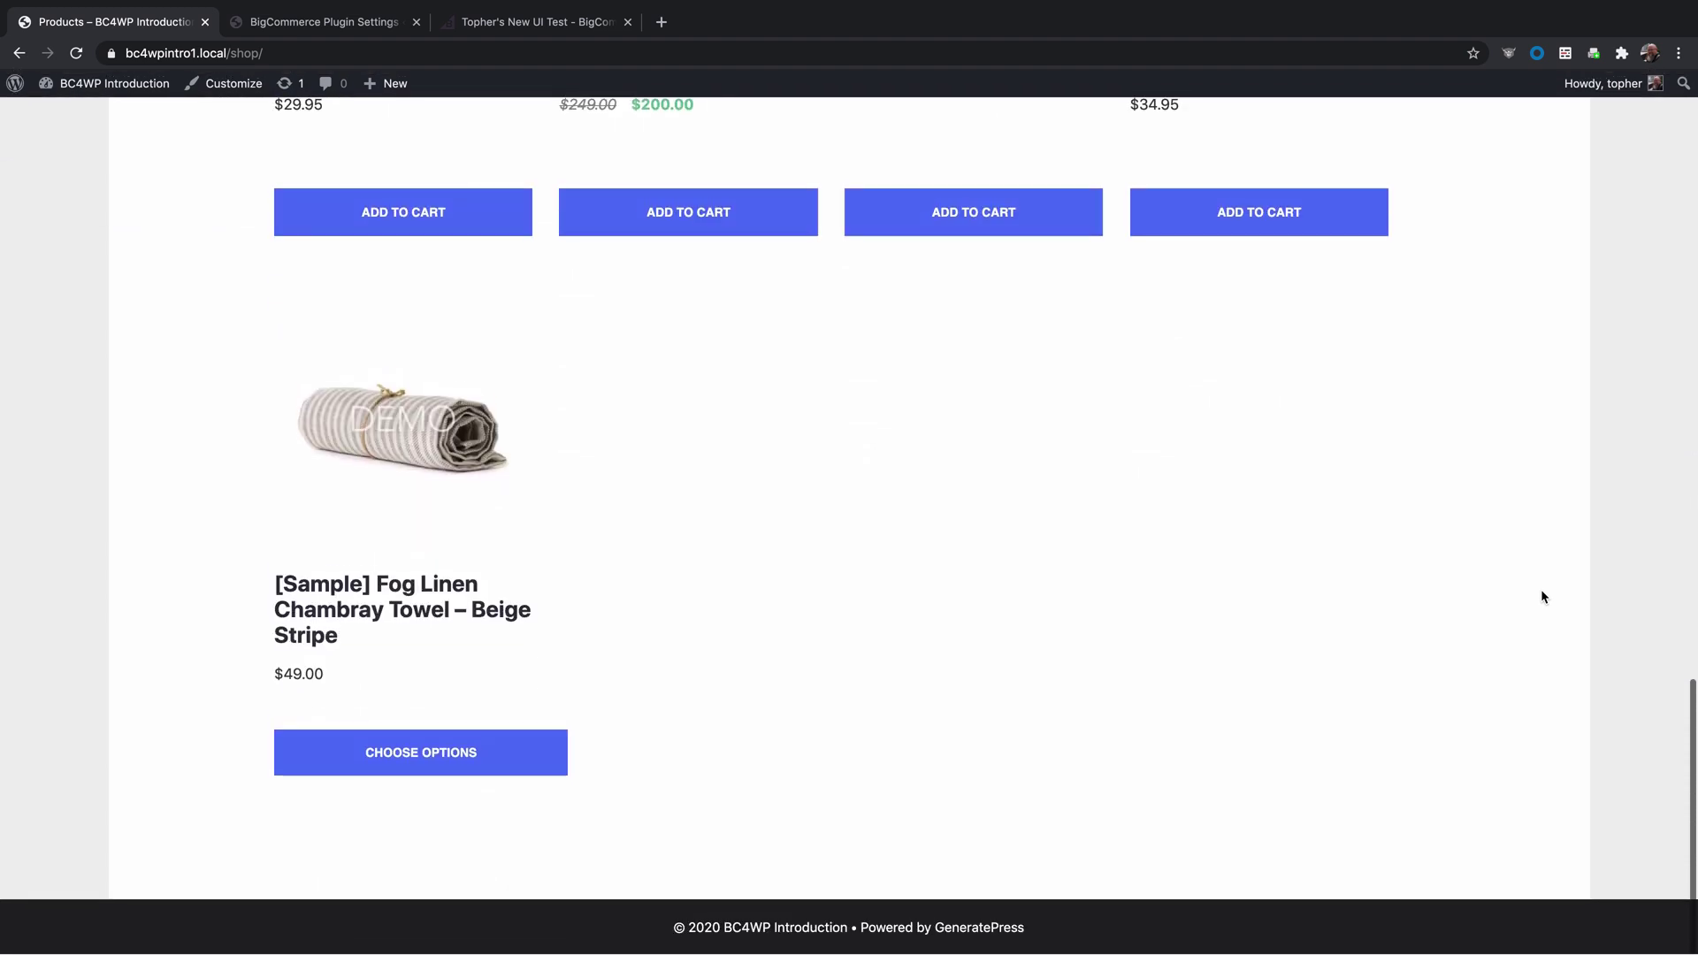
pyautogui.scroll(2, 1544, 597)
pyautogui.scroll(17, 1541, 597)
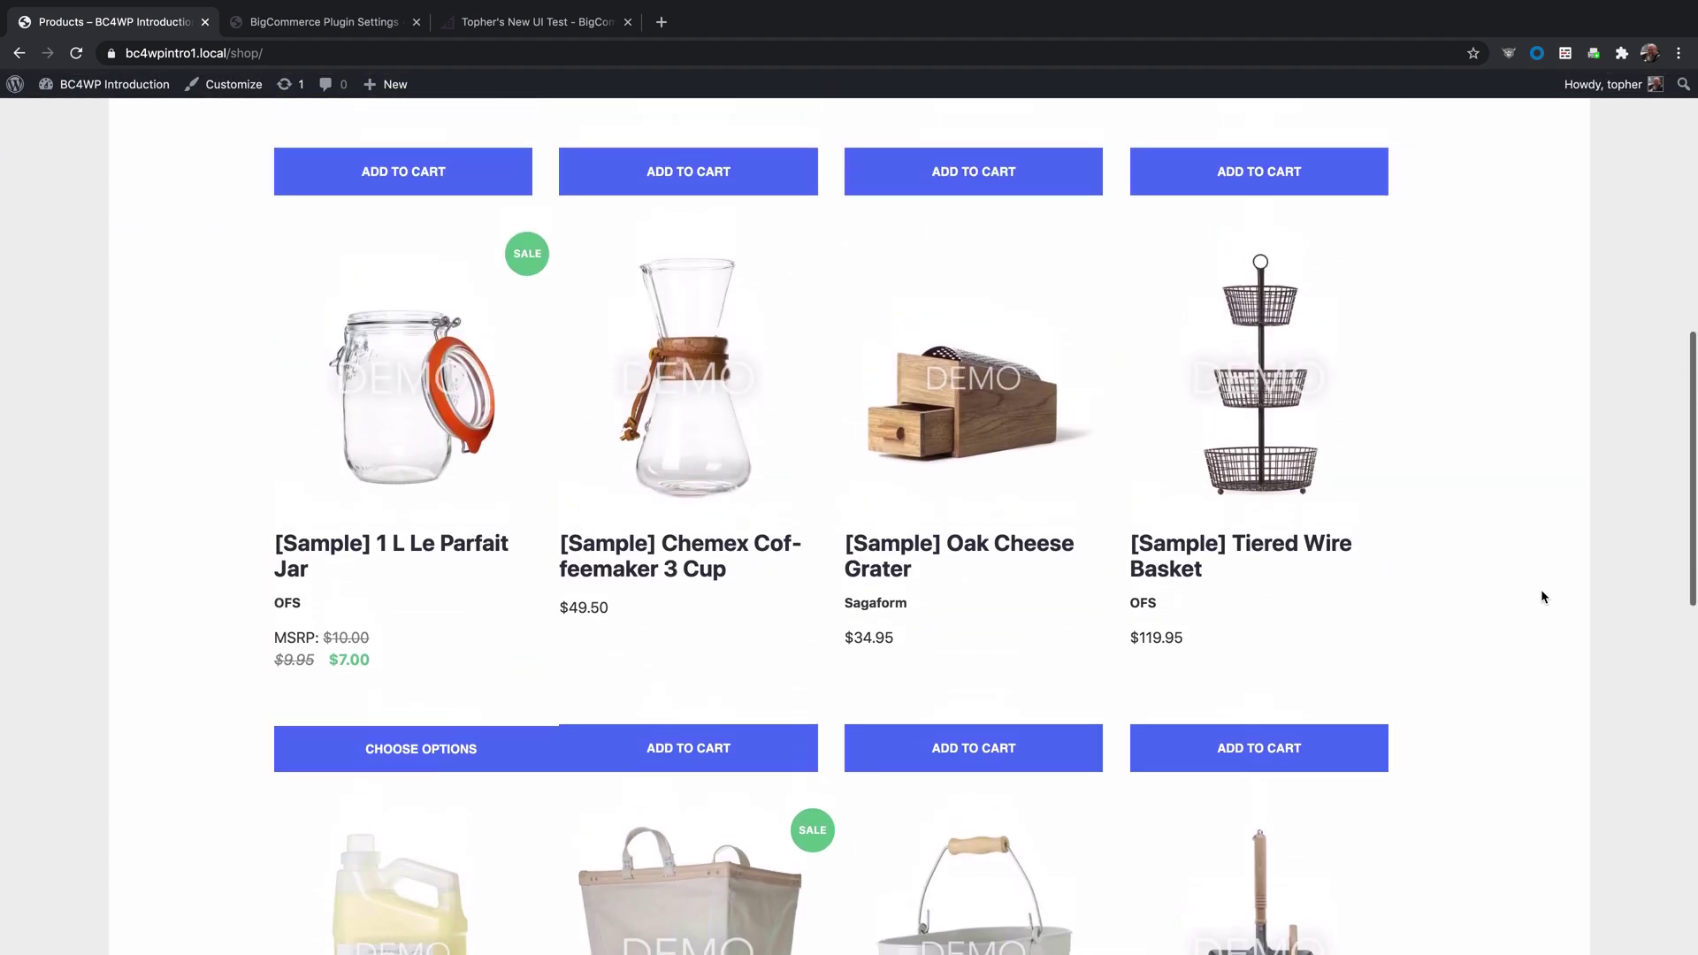
pyautogui.scroll(2, 1540, 597)
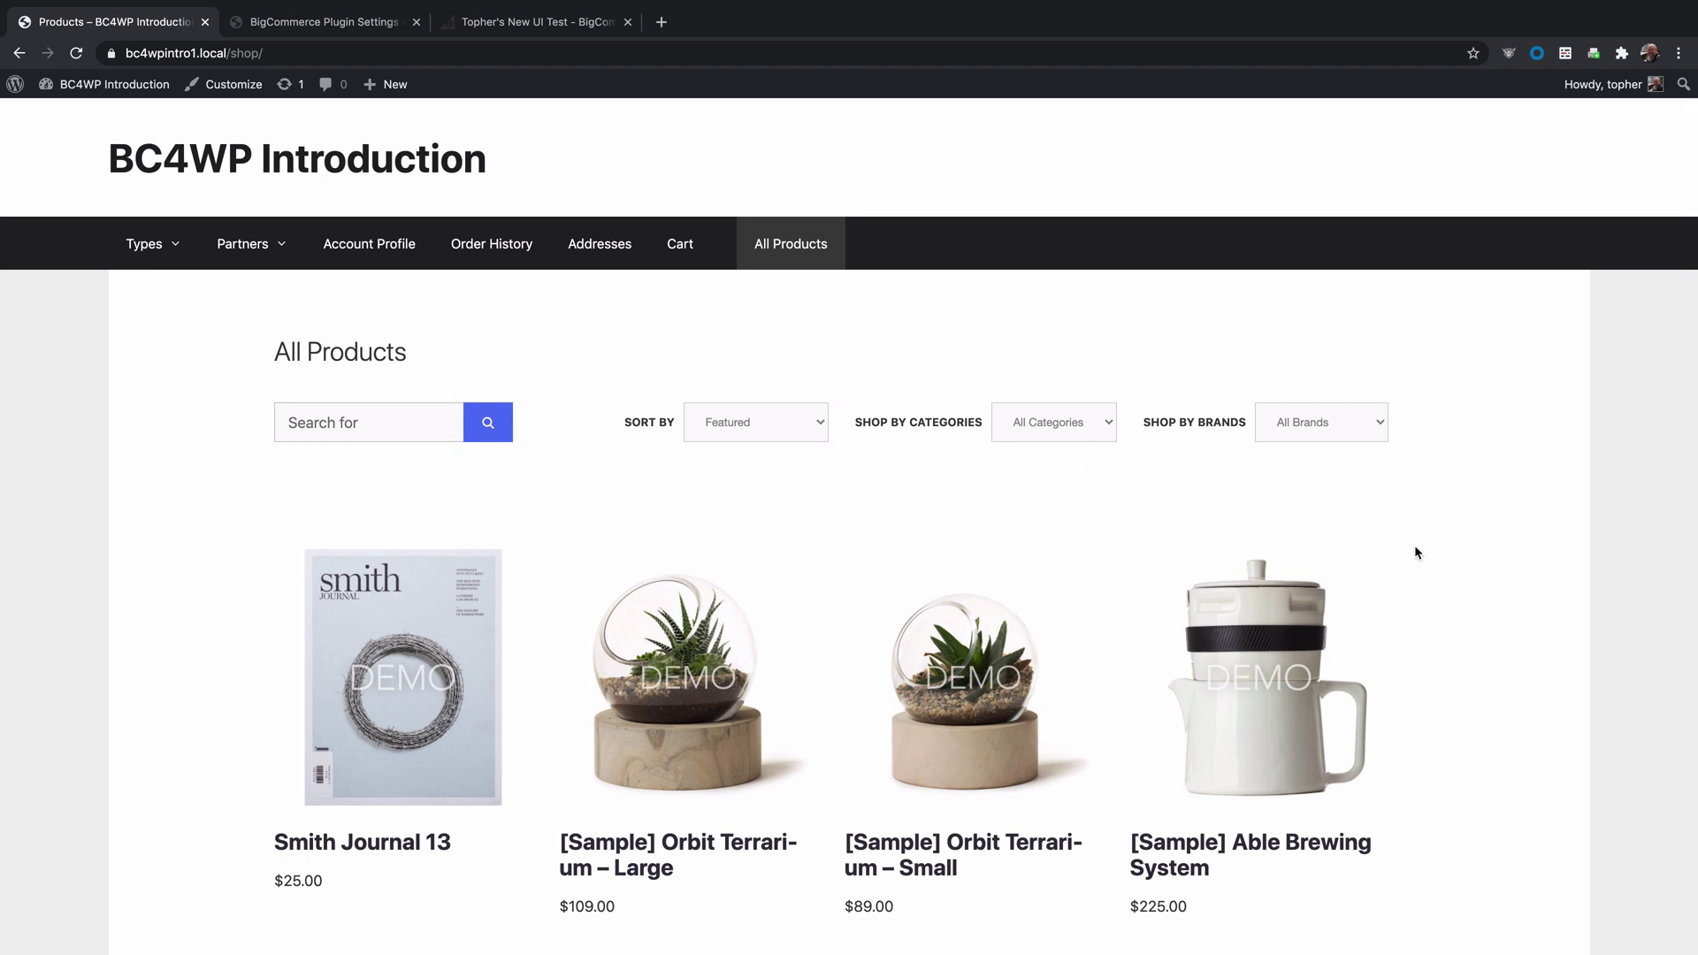
pyautogui.scroll(-3, 1415, 552)
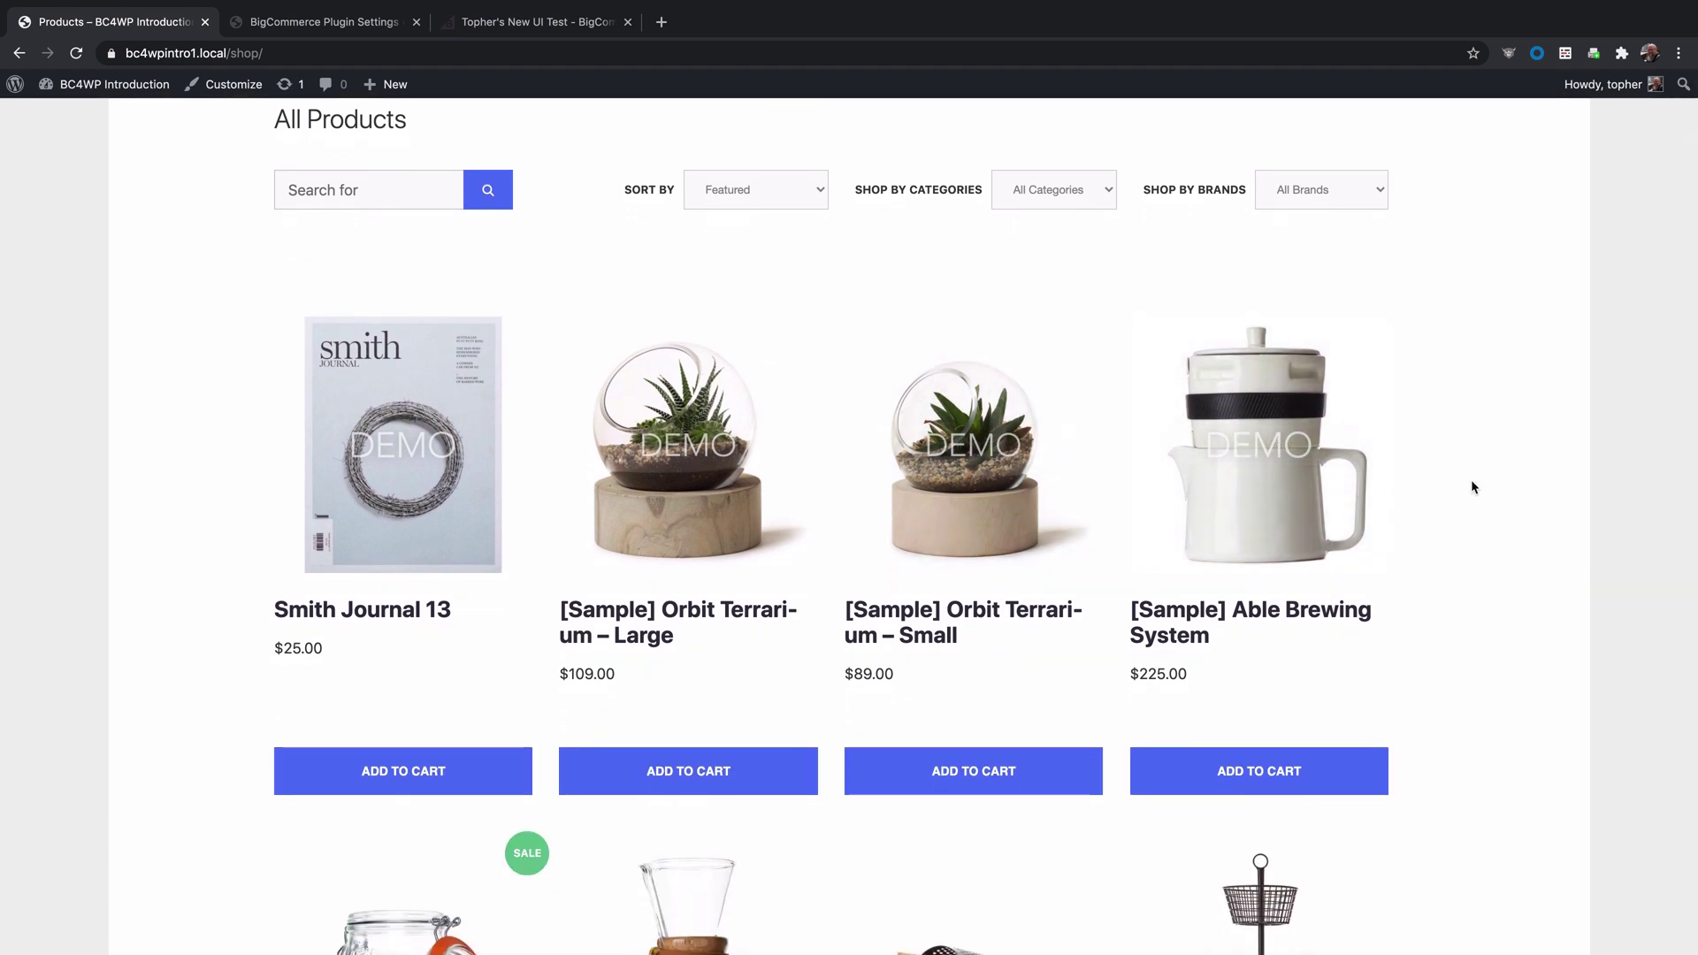
pyautogui.scroll(3, 1472, 479)
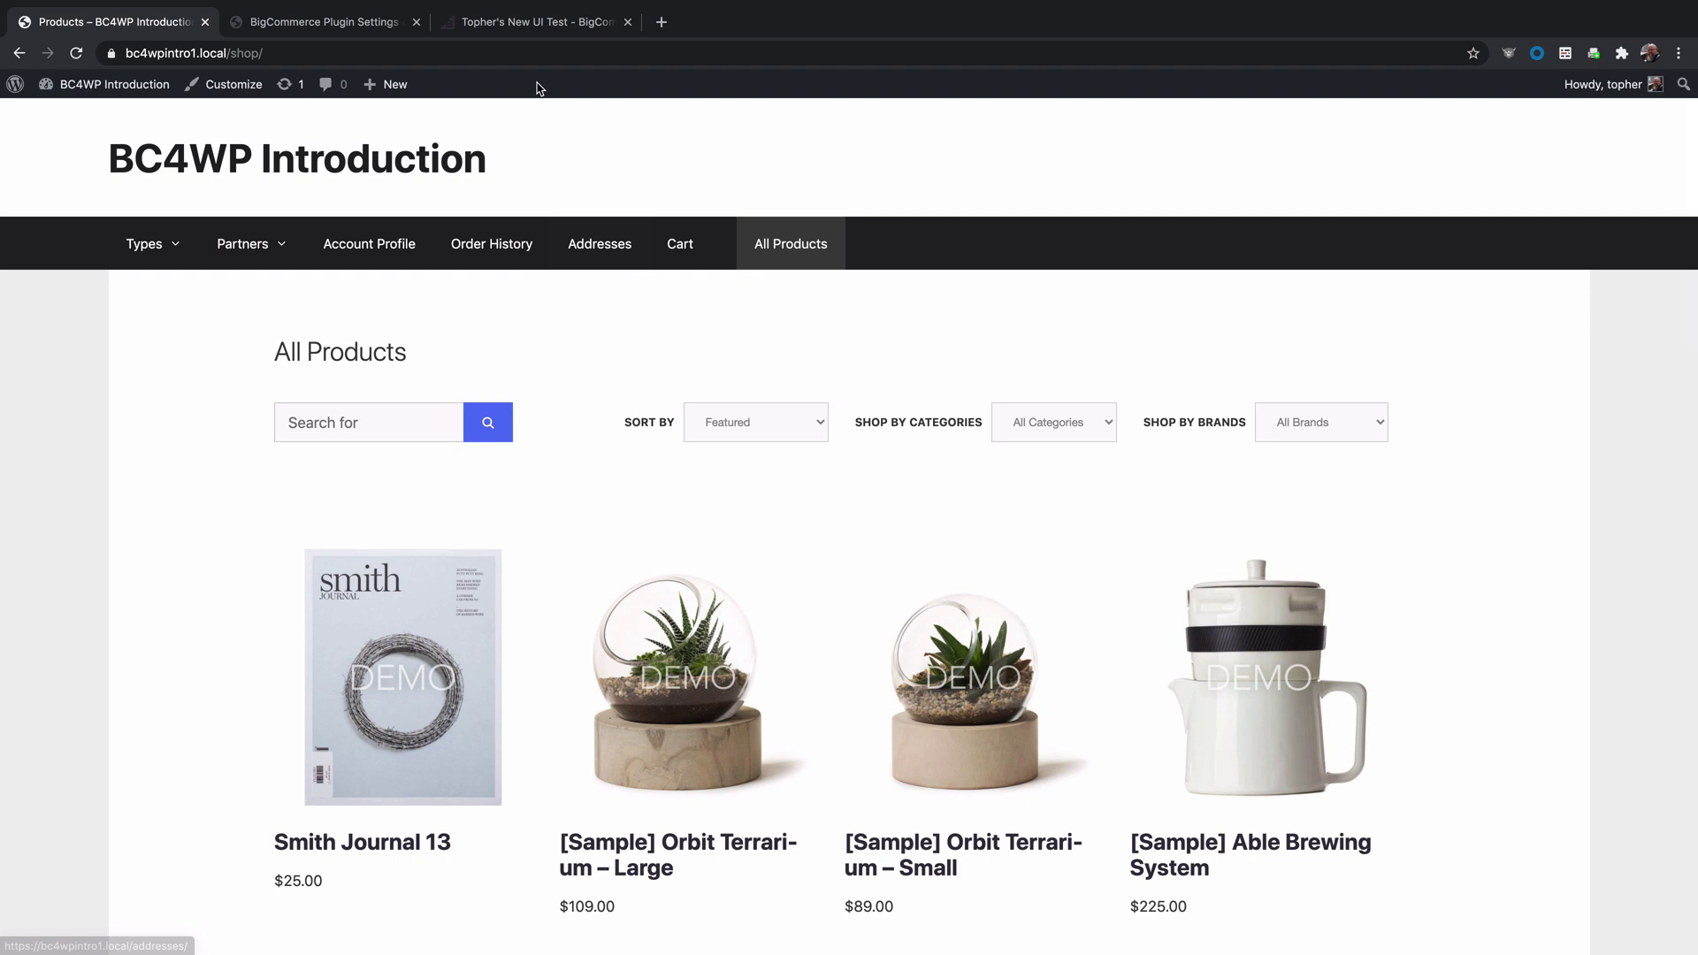
# Open Smith Journal 13 in BigCommerce Products and view its storefront sort order of 1.
pyautogui.click(528, 24)
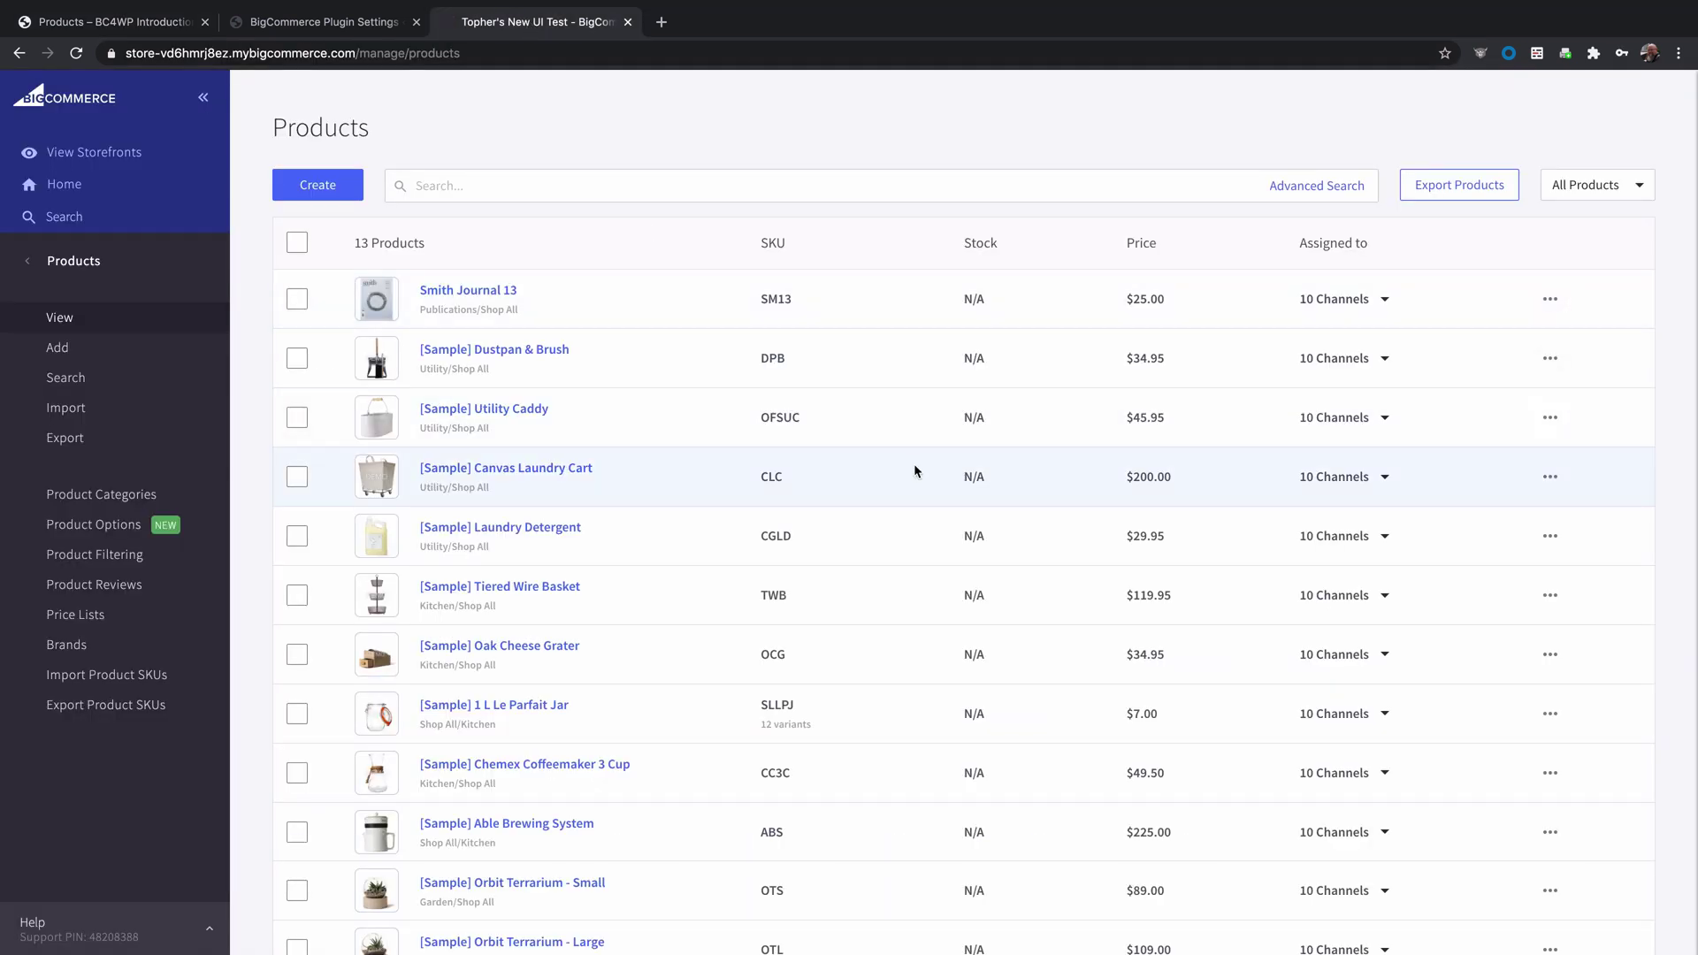
pyautogui.click(457, 295)
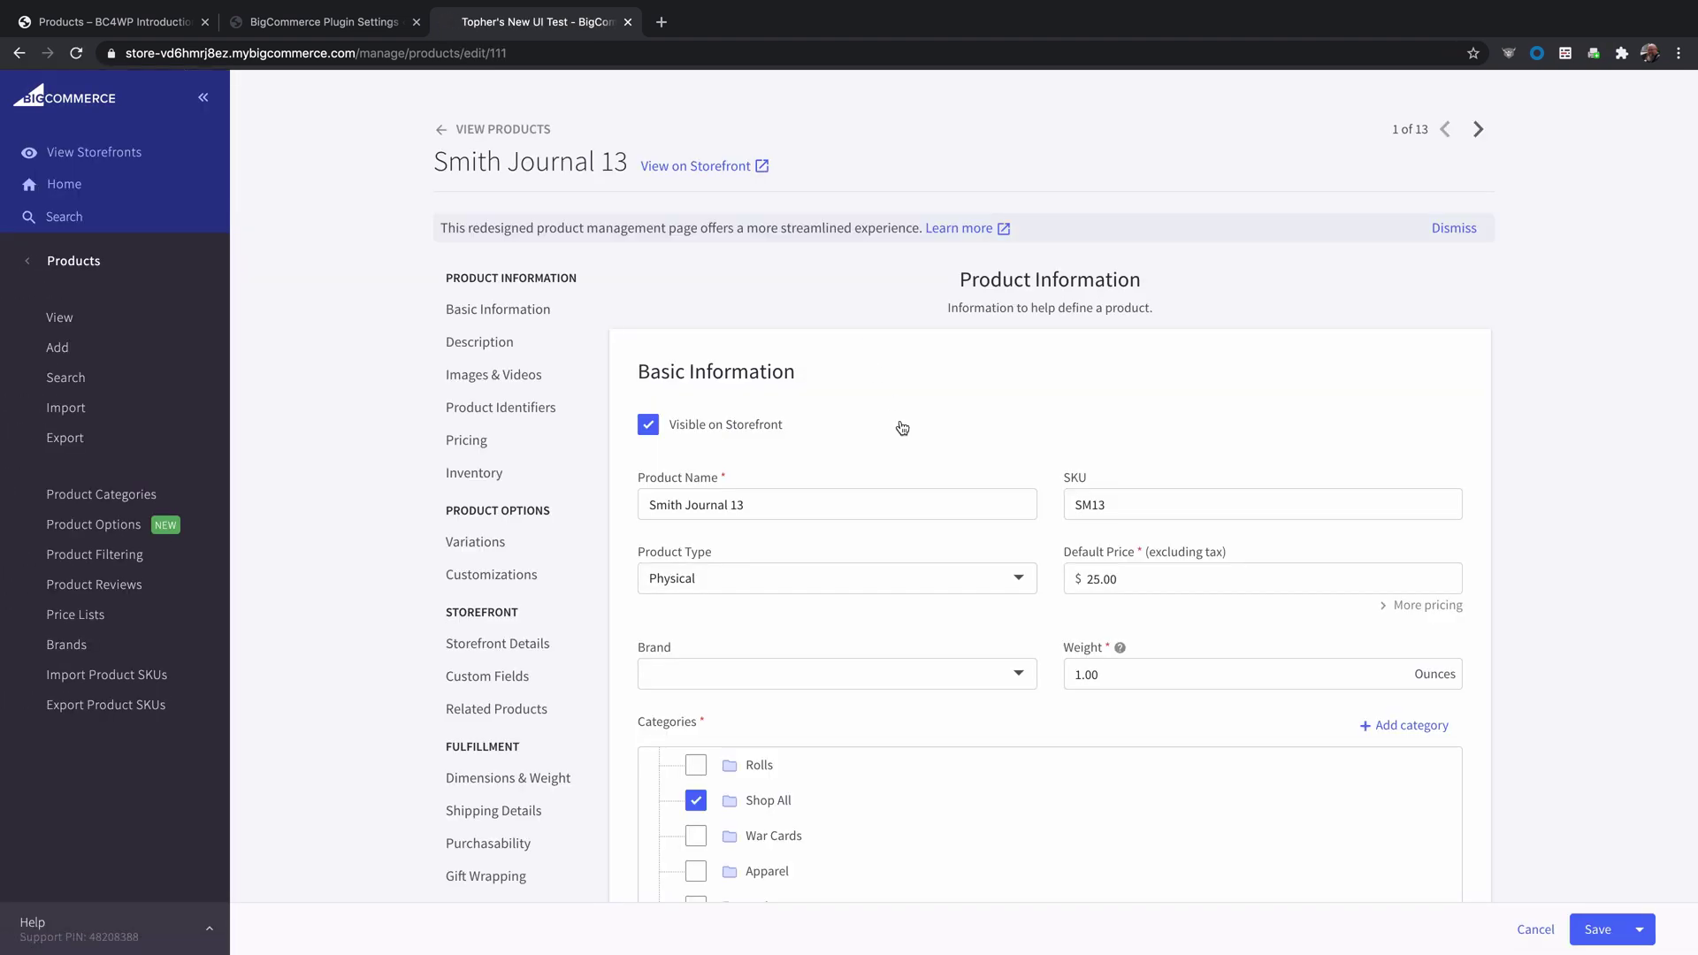
pyautogui.scroll(-15, 902, 428)
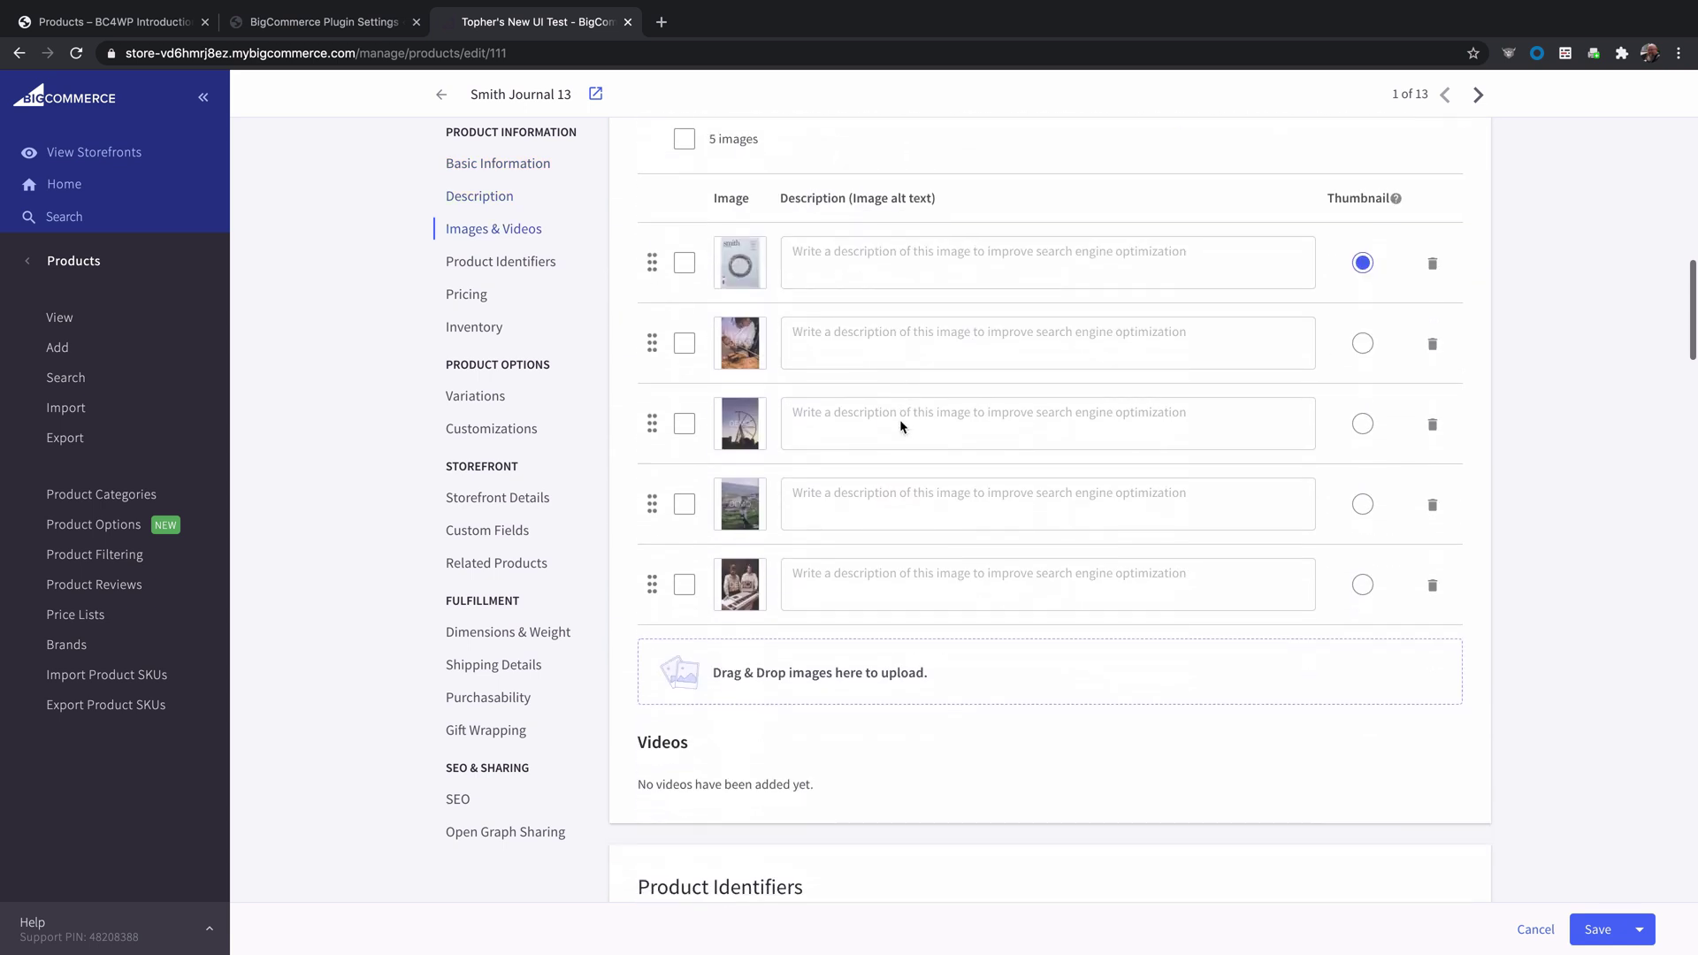
pyautogui.scroll(-13, 901, 423)
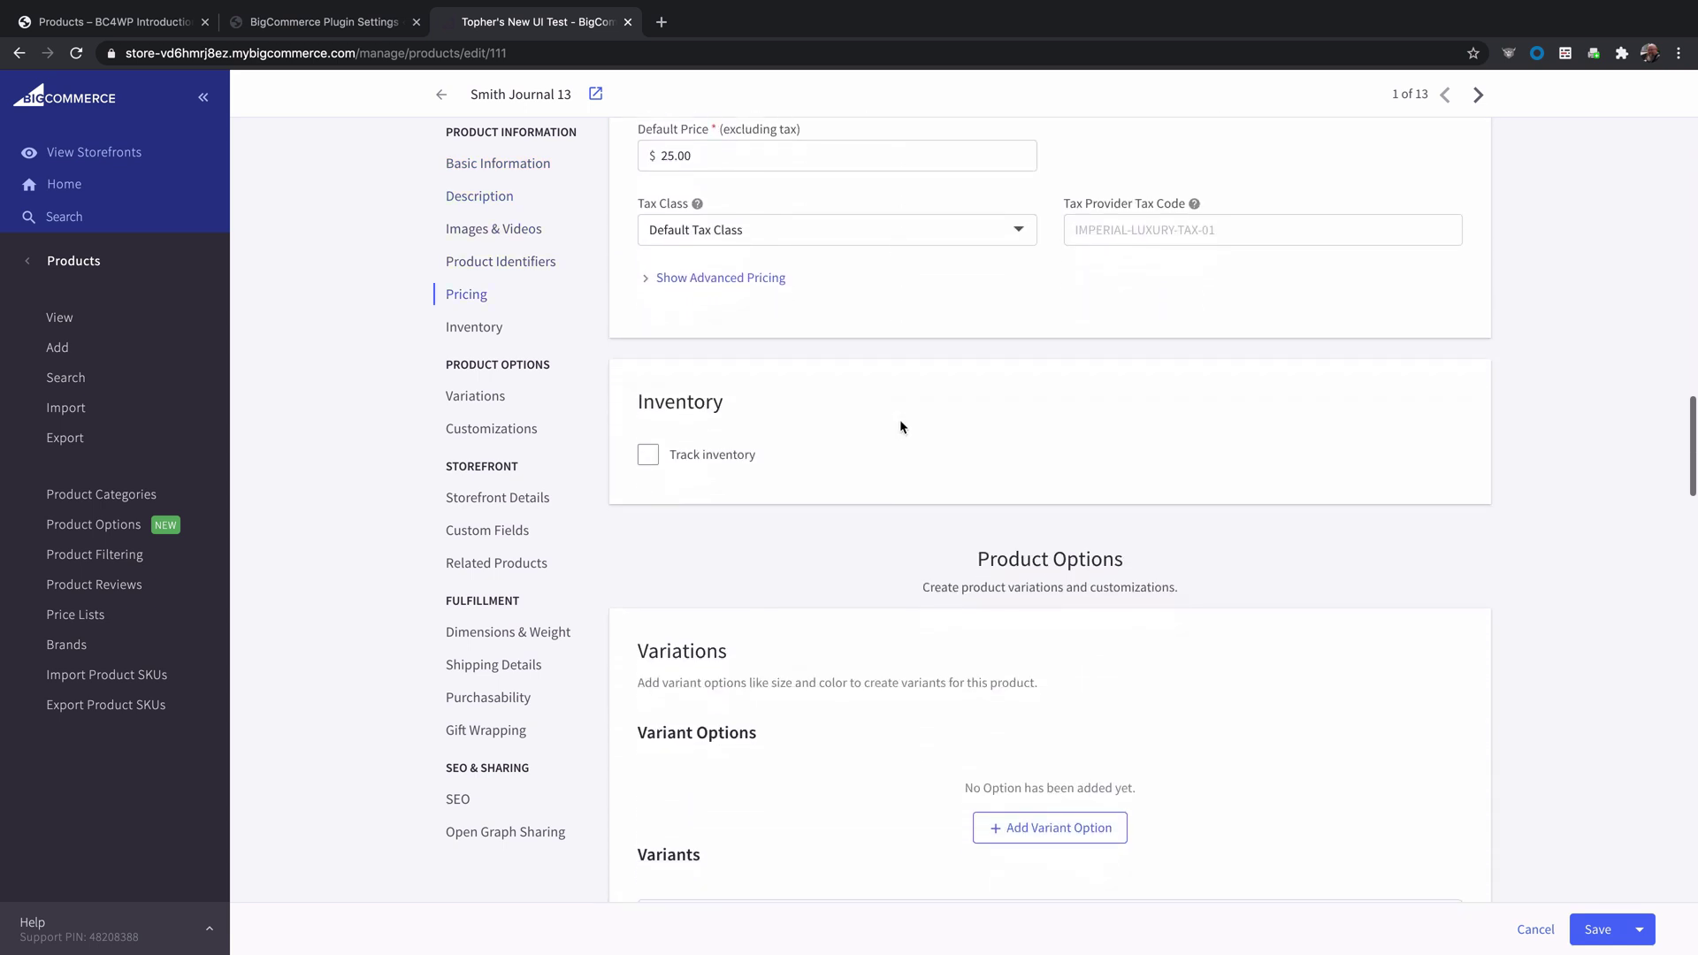
pyautogui.scroll(-13, 899, 420)
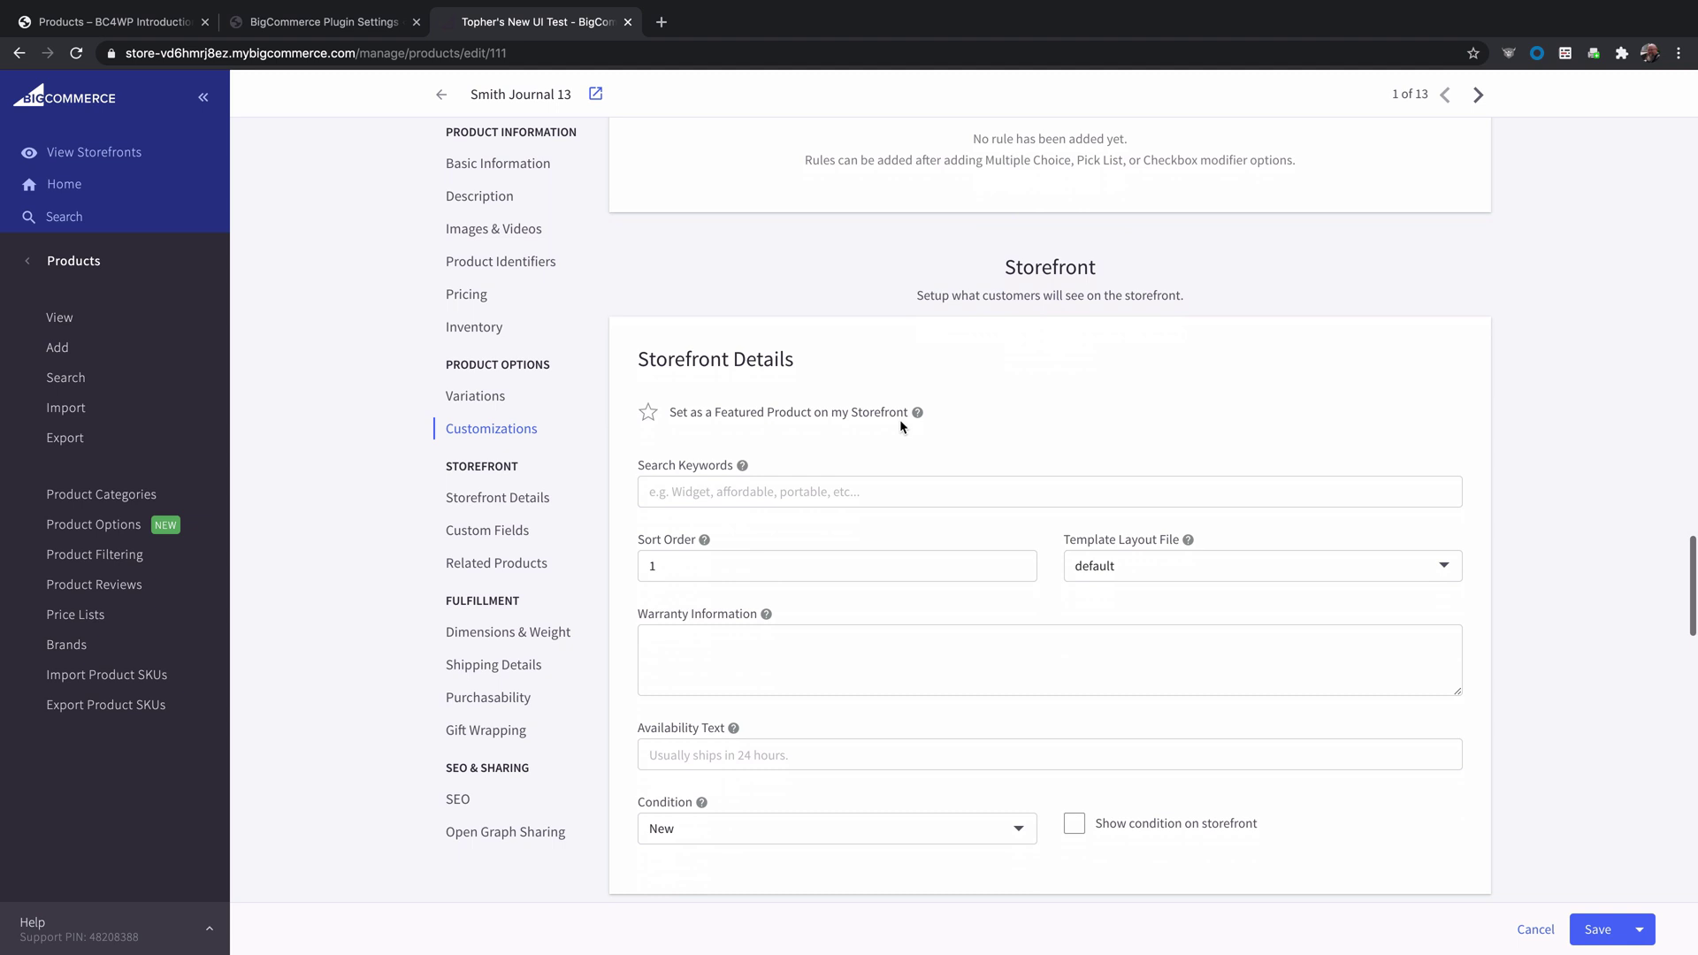
pyautogui.scroll(-2, 900, 424)
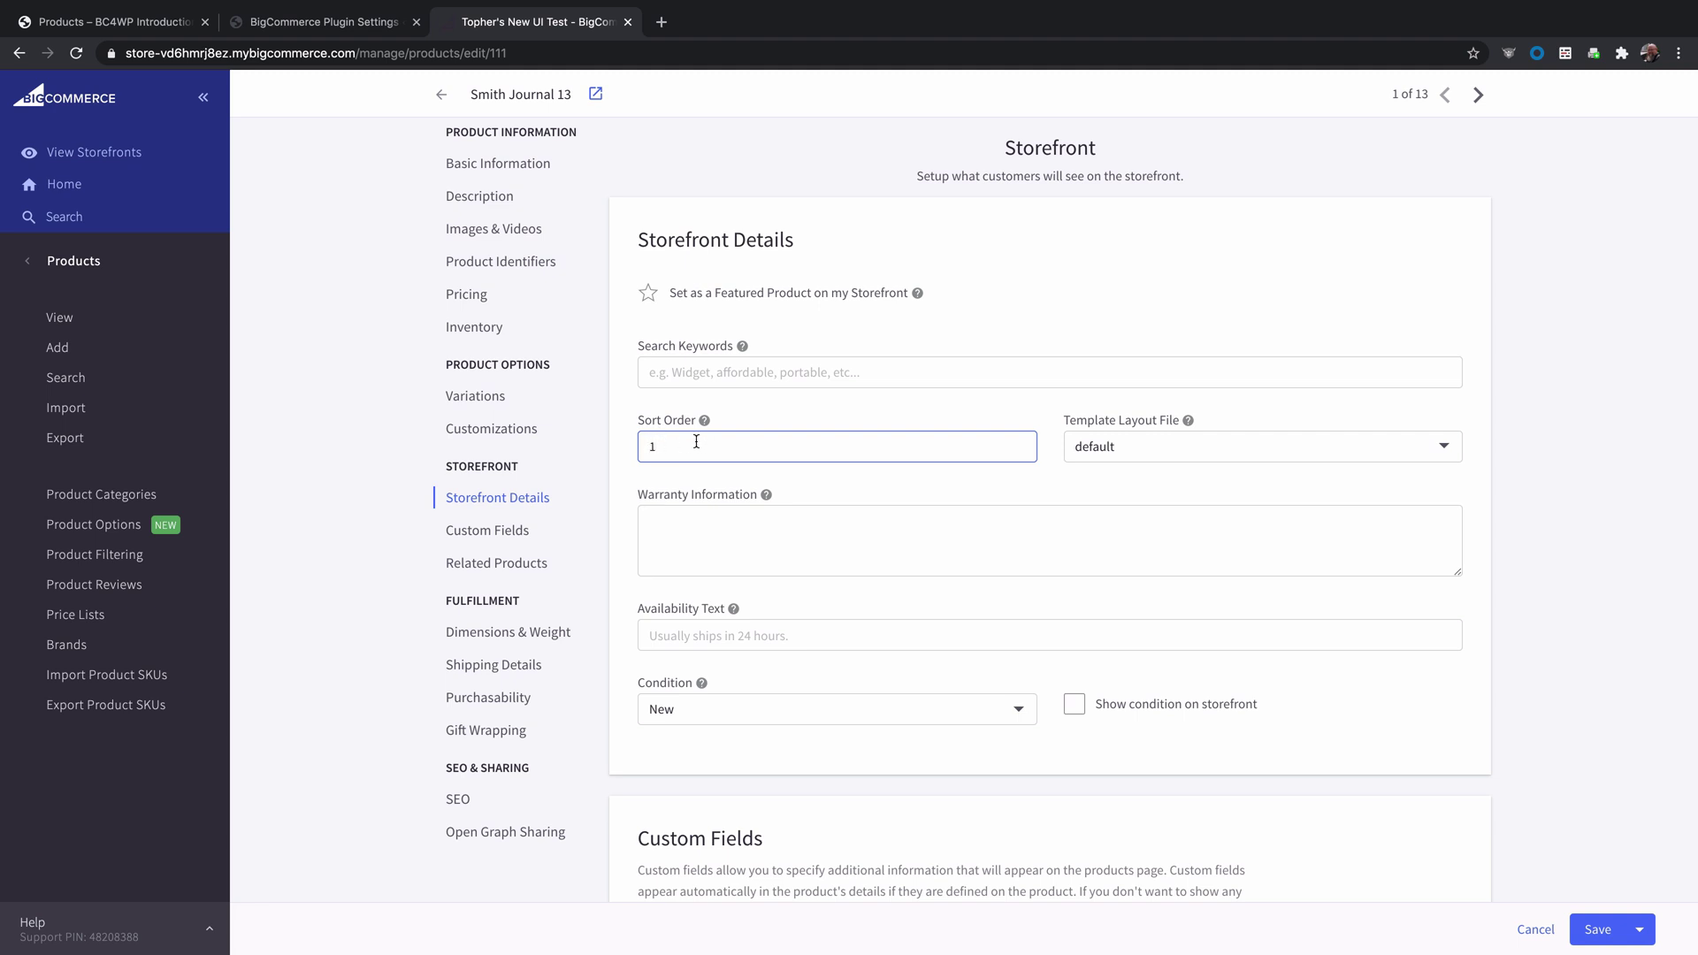
pyautogui.moveTo(705, 422)
# Open Dustpan & Brush's storefront details and check its sort order of 12.
pyautogui.click(88, 317)
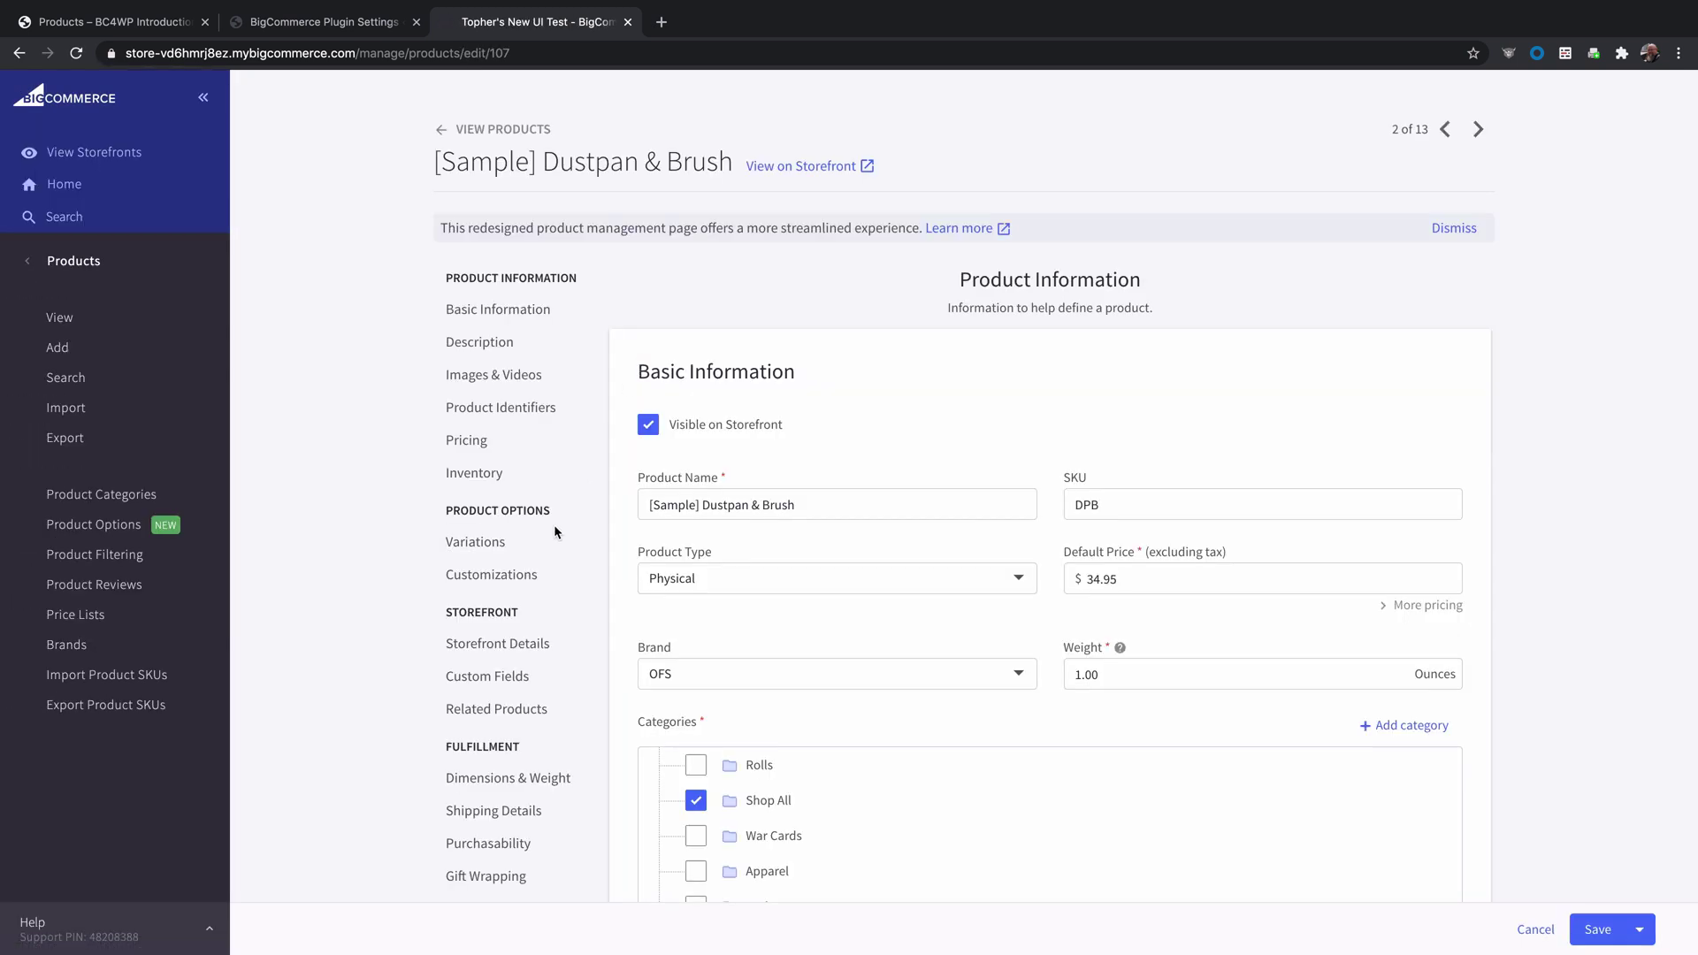
pyautogui.click(513, 644)
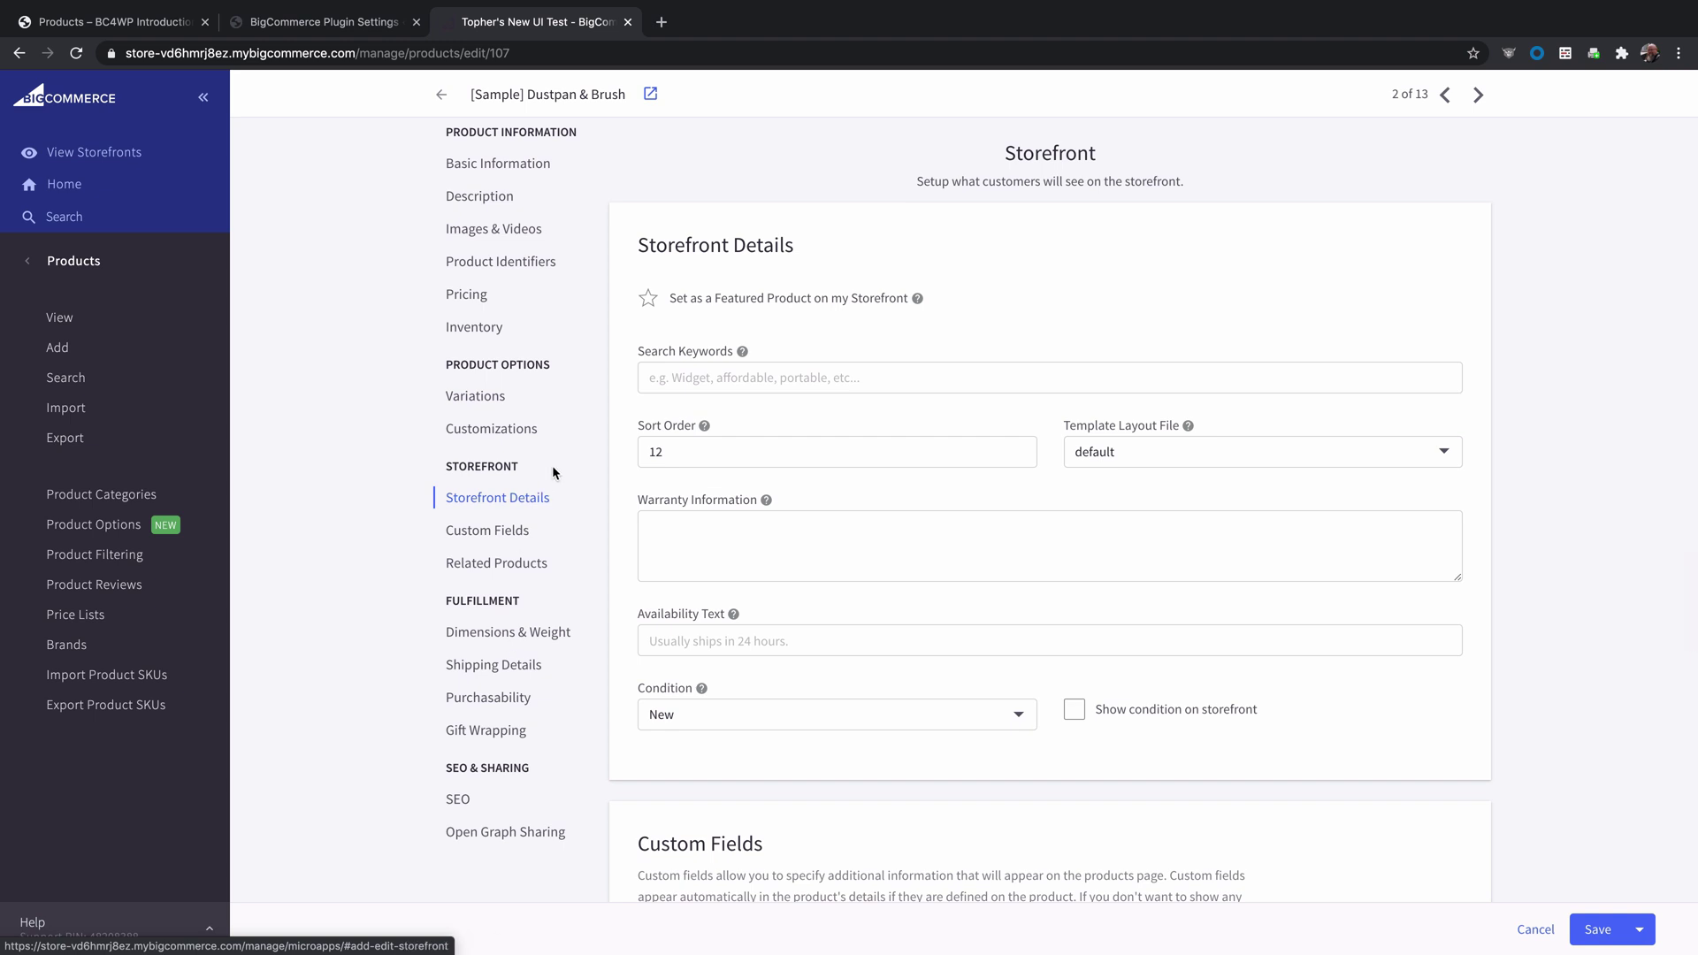
pyautogui.click(672, 452)
pyautogui.click(626, 455)
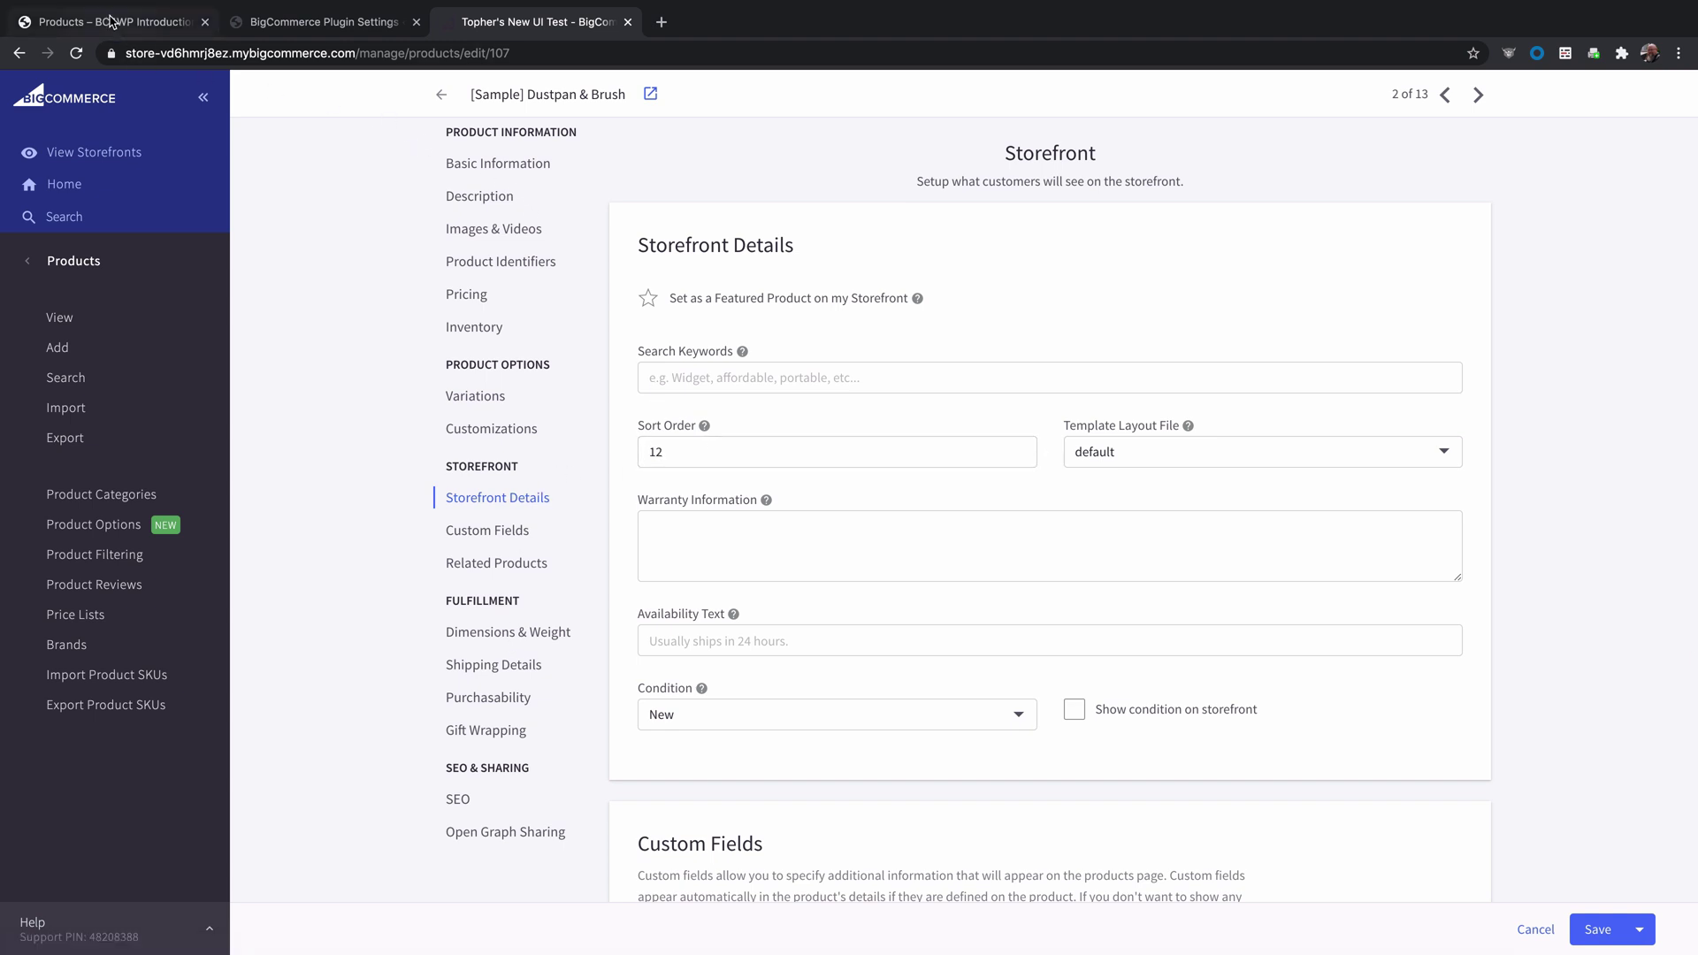
pyautogui.scroll(15, 909, 290)
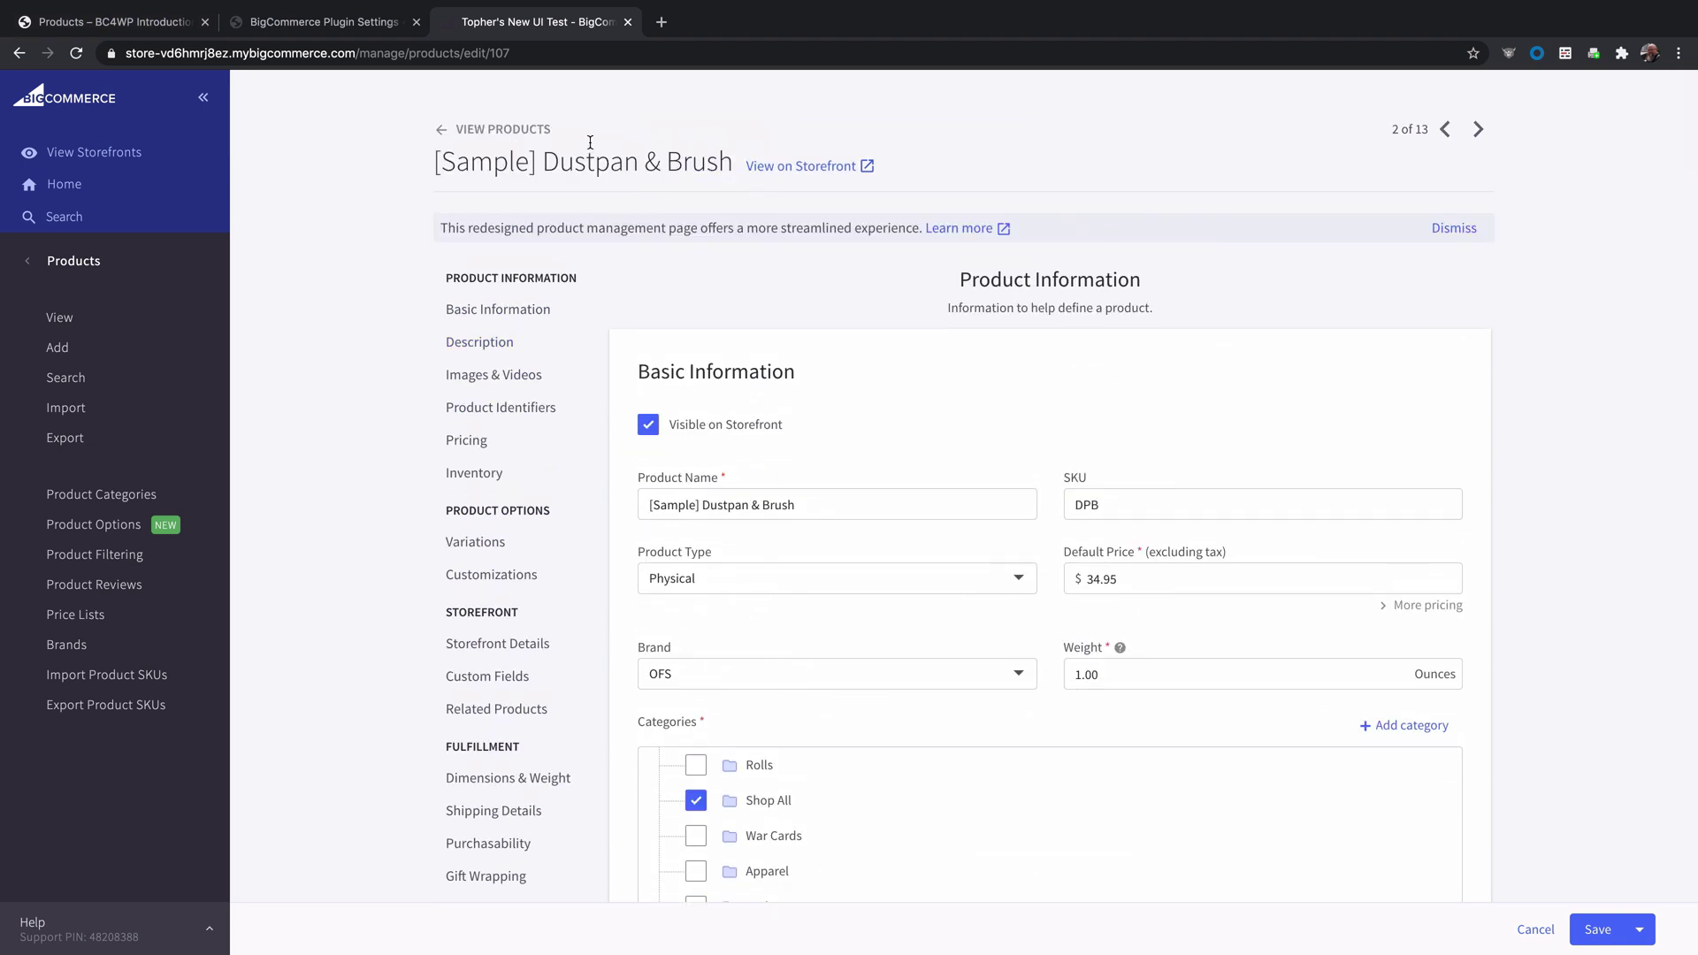
# Find [Sample] Dustpan & Brush at $34.95 near the end of the BC4WP shop page.
pyautogui.click(115, 22)
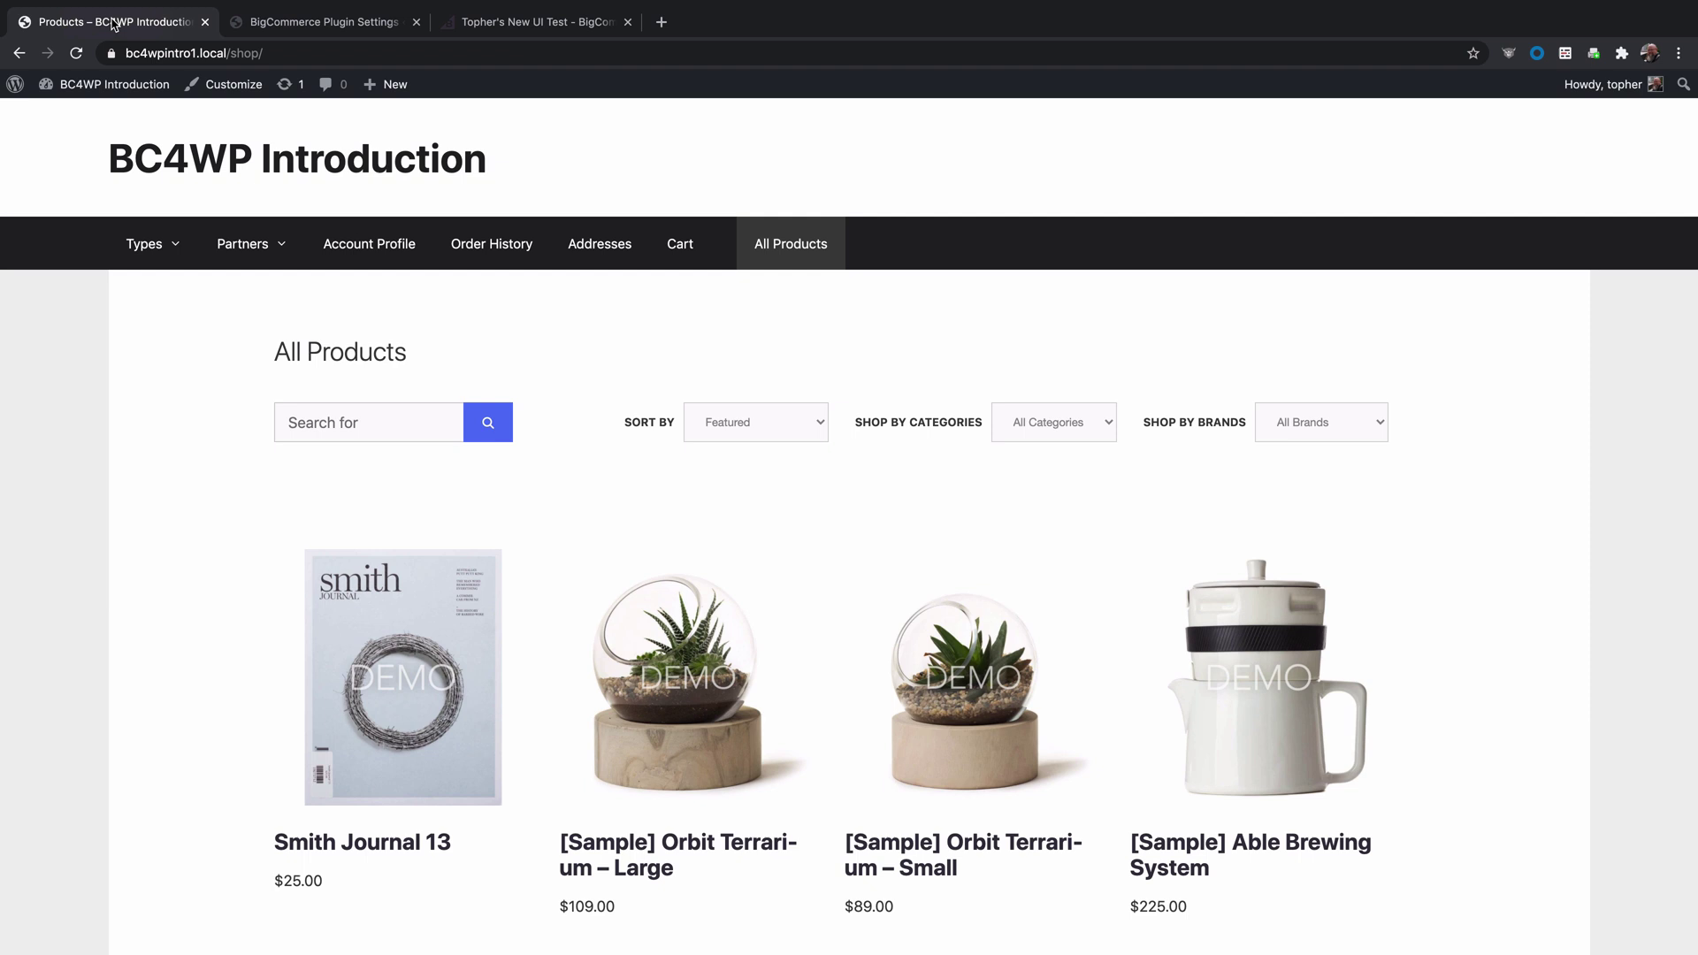
pyautogui.scroll(-8, 699, 517)
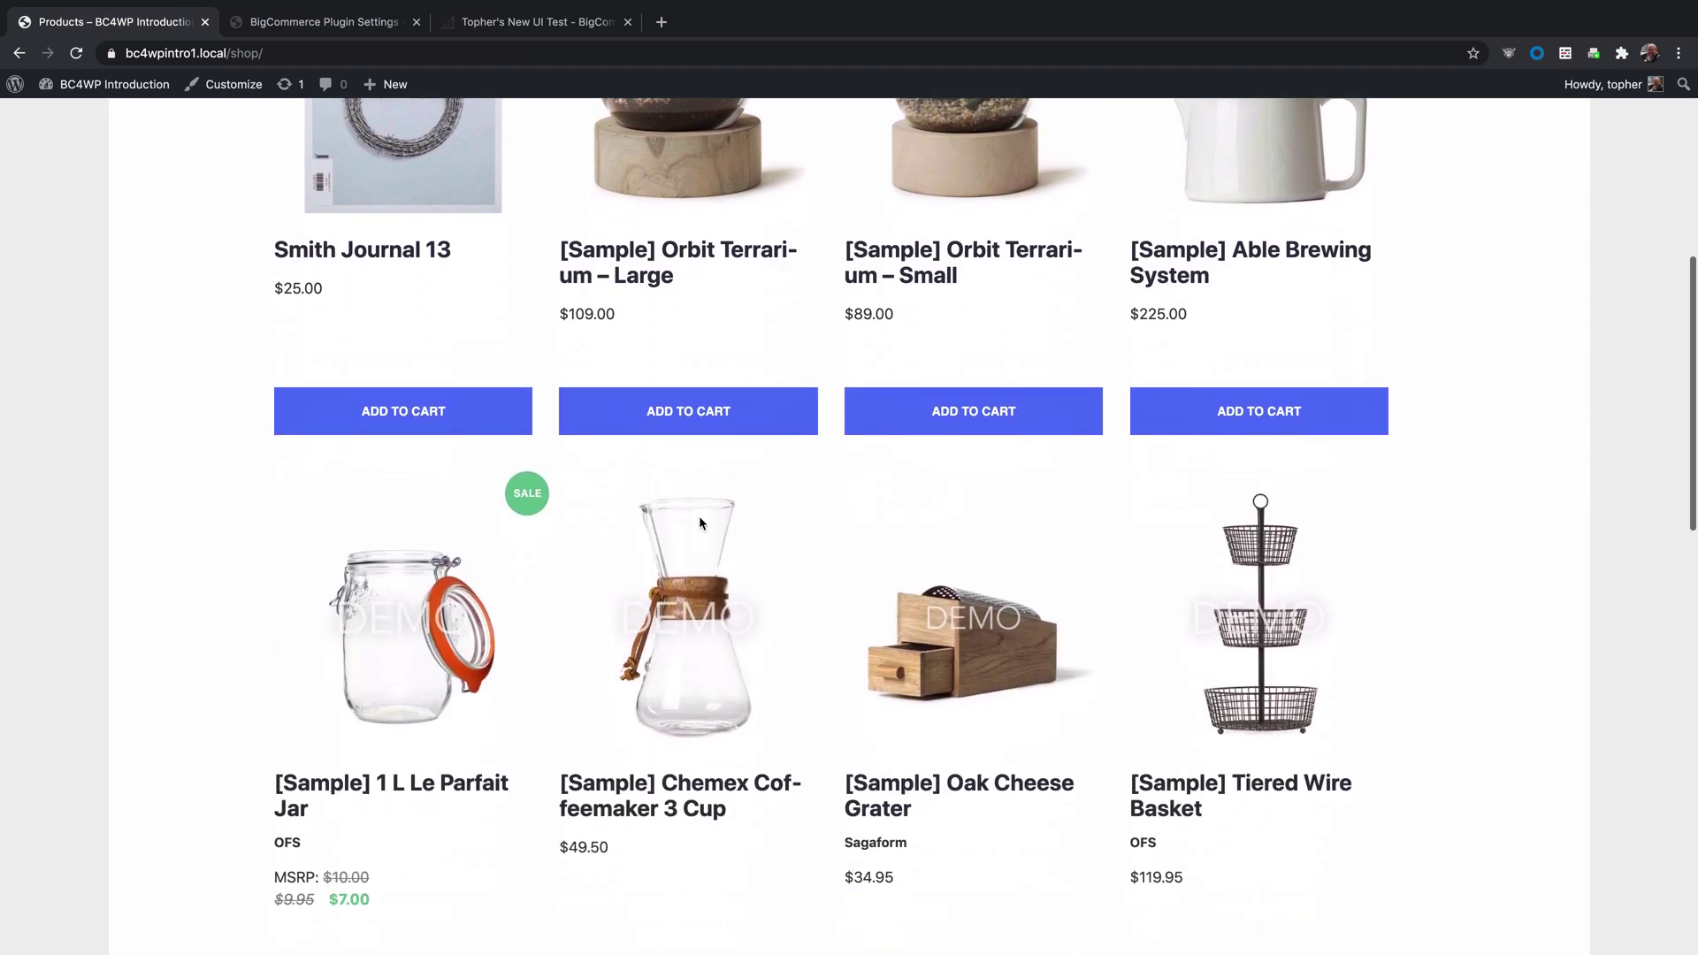
pyautogui.scroll(-7, 699, 522)
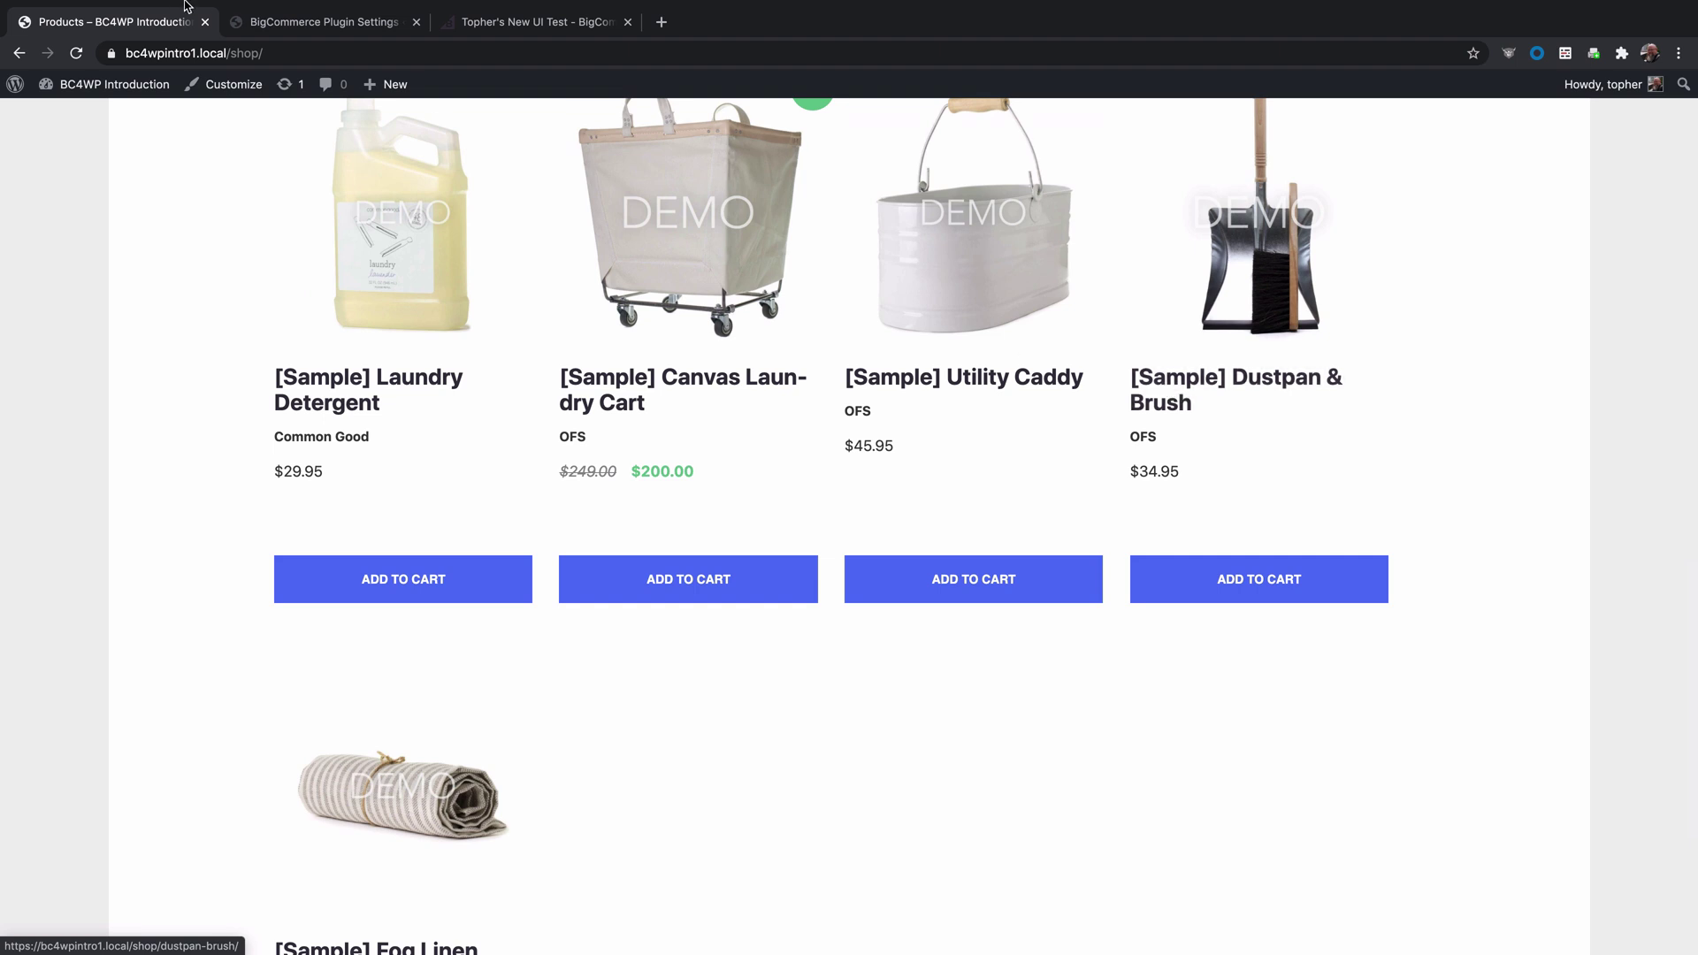
# Return to the BigCommerce product list, then go to the store's Apps section.
pyautogui.click(507, 26)
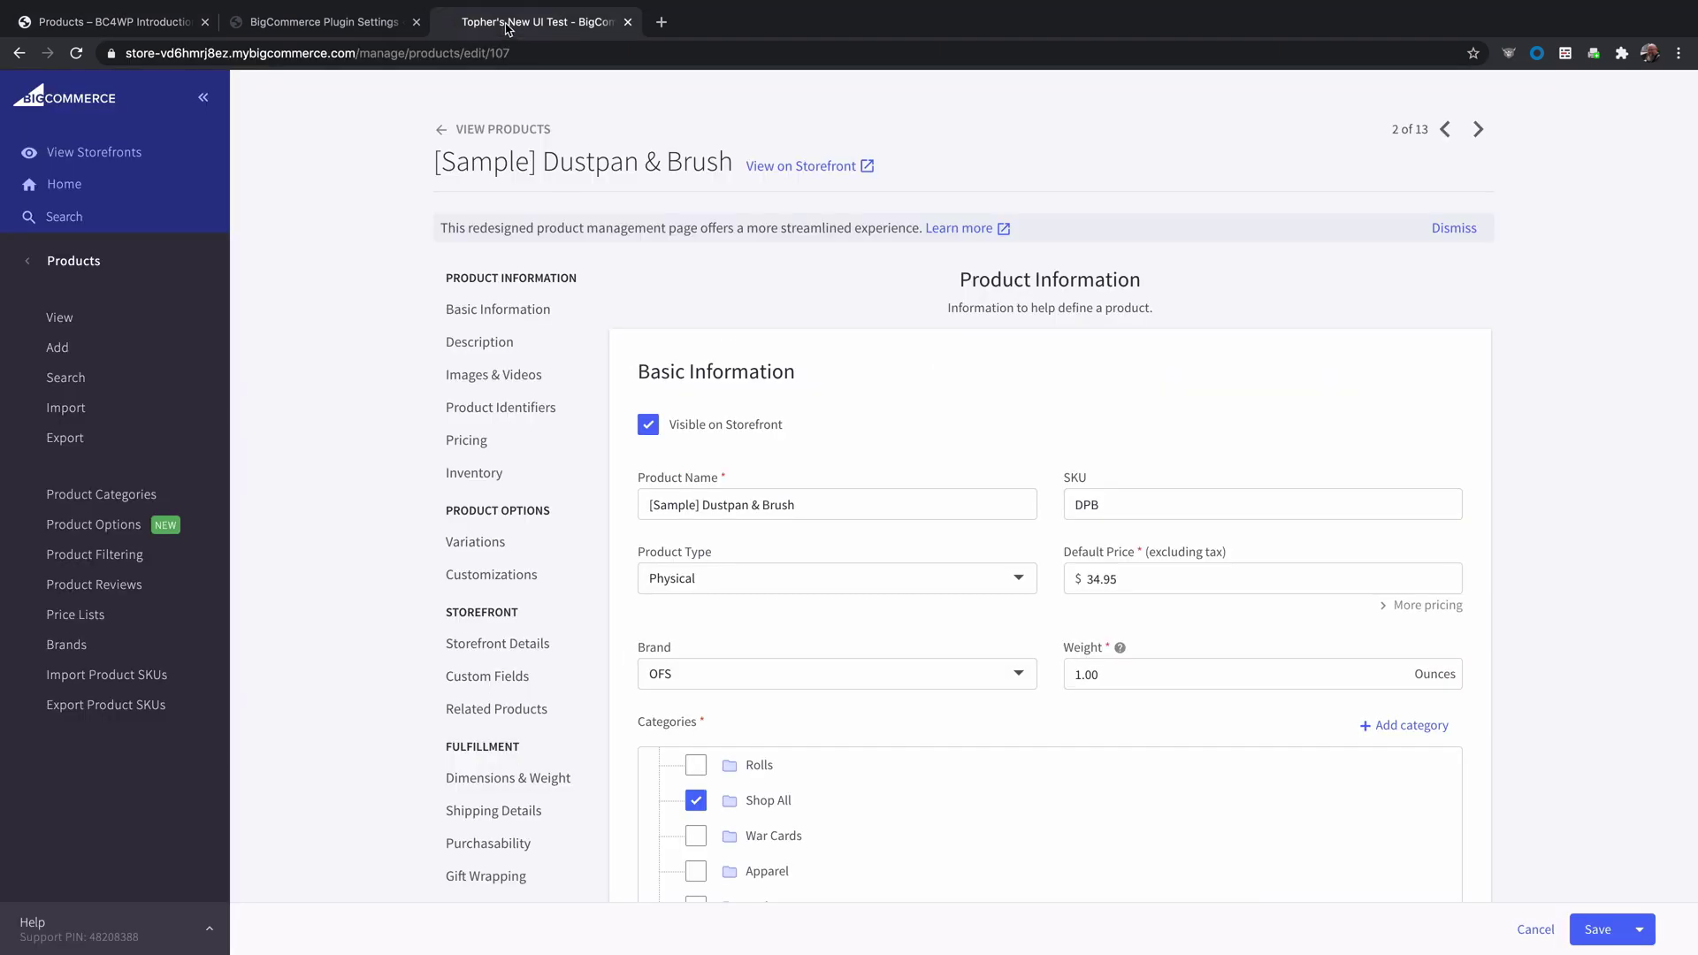
pyautogui.click(81, 322)
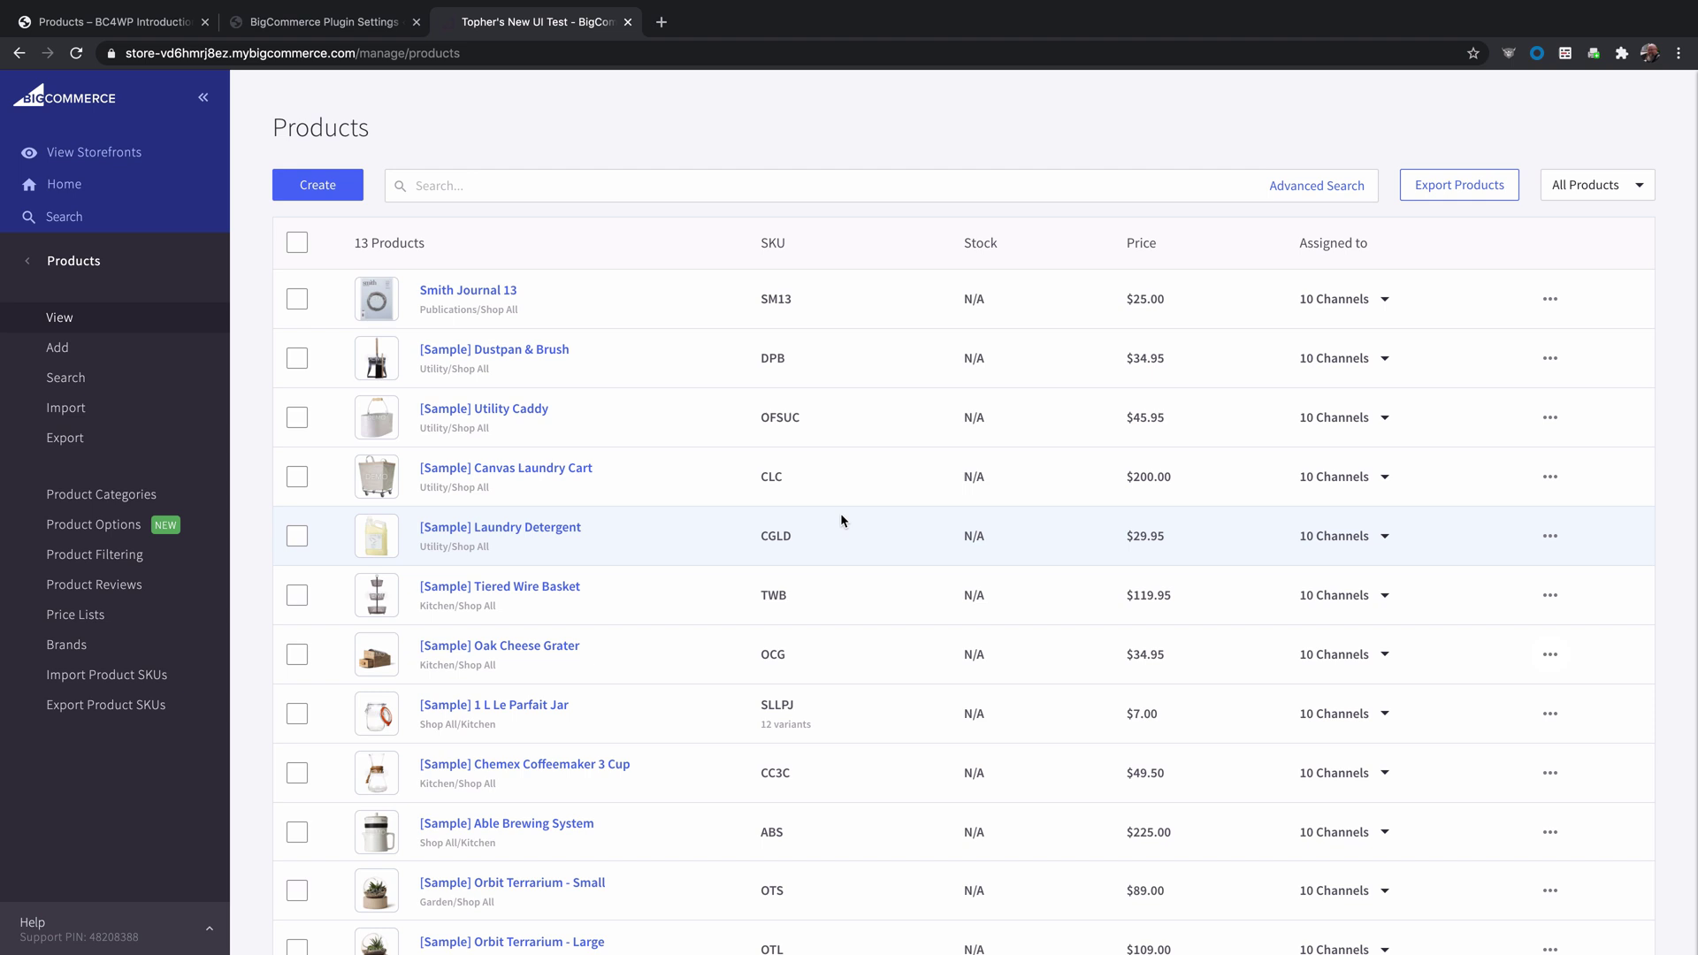
pyautogui.scroll(-4, 841, 520)
pyautogui.scroll(4, 842, 521)
pyautogui.click(92, 264)
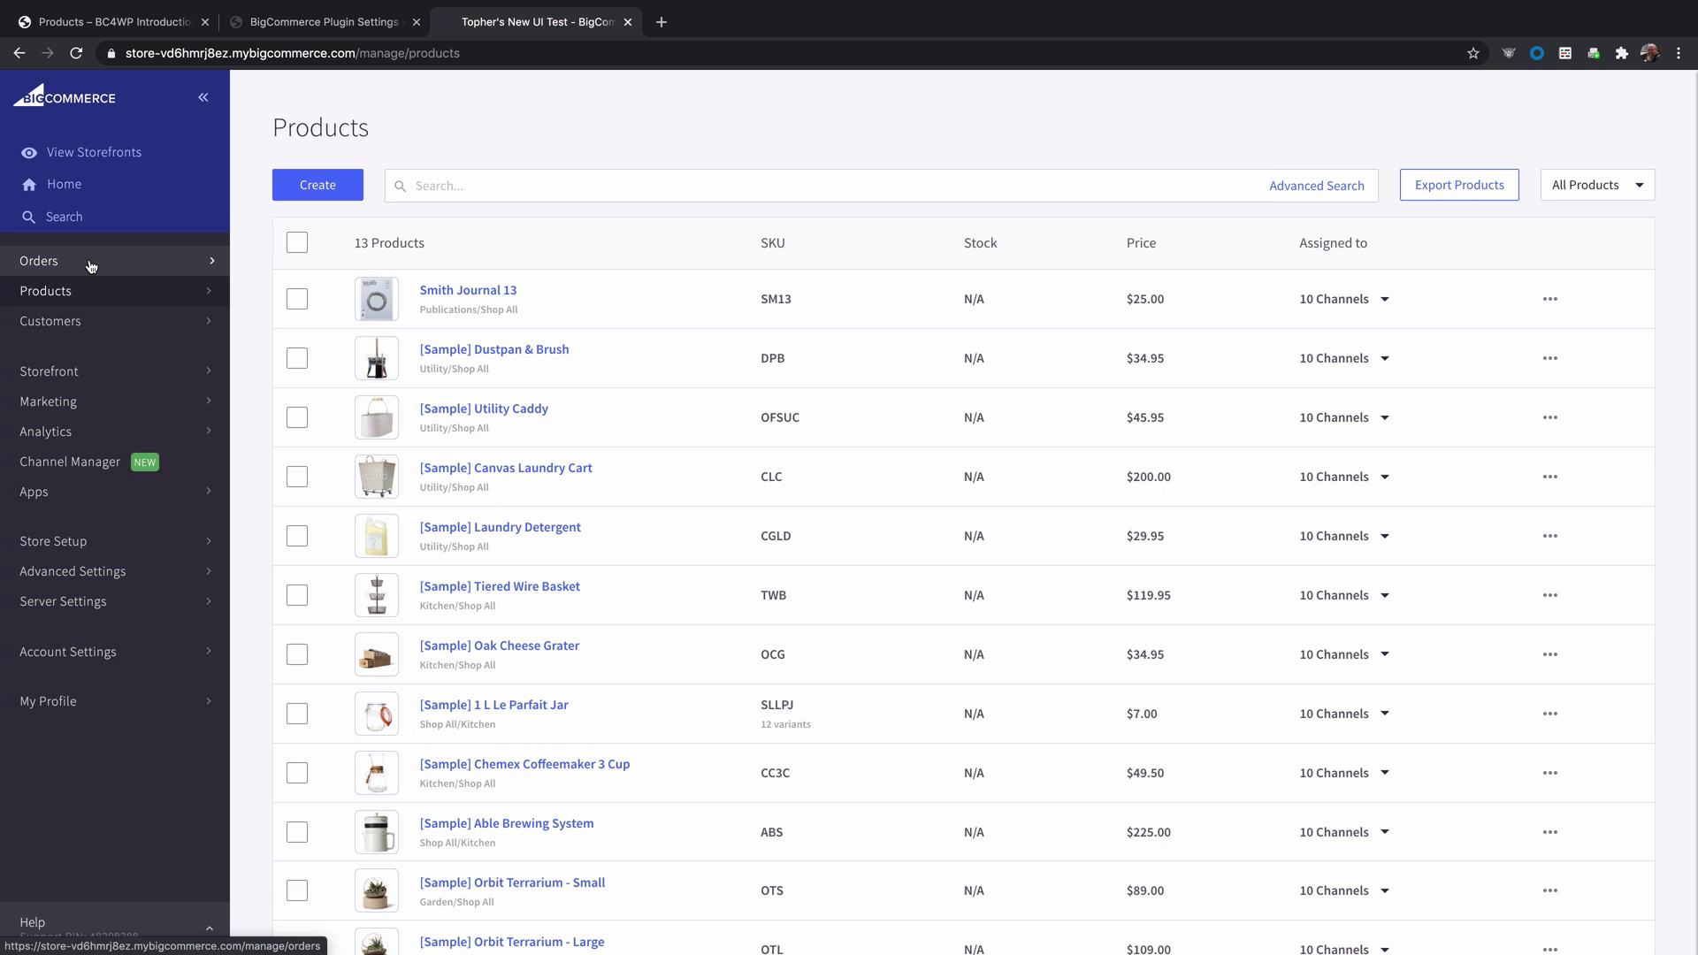
pyautogui.click(81, 491)
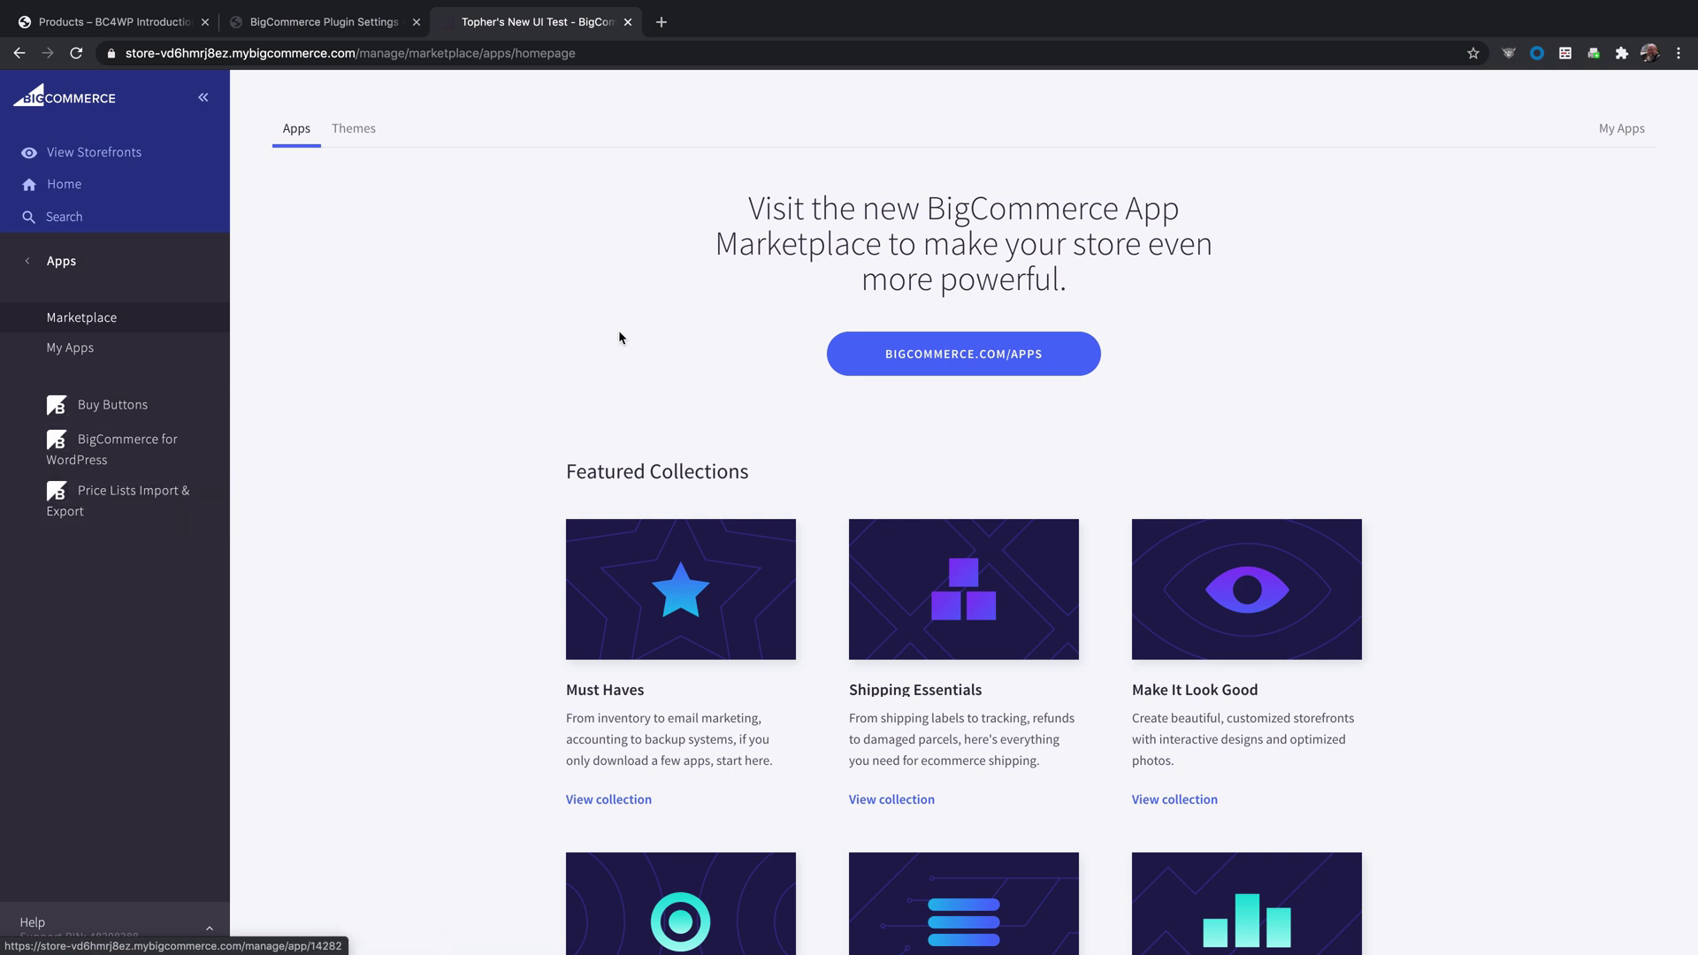
# Search the app marketplace for Visual Merchandizer for BigCommerce and choose Get This App.
pyautogui.click(967, 361)
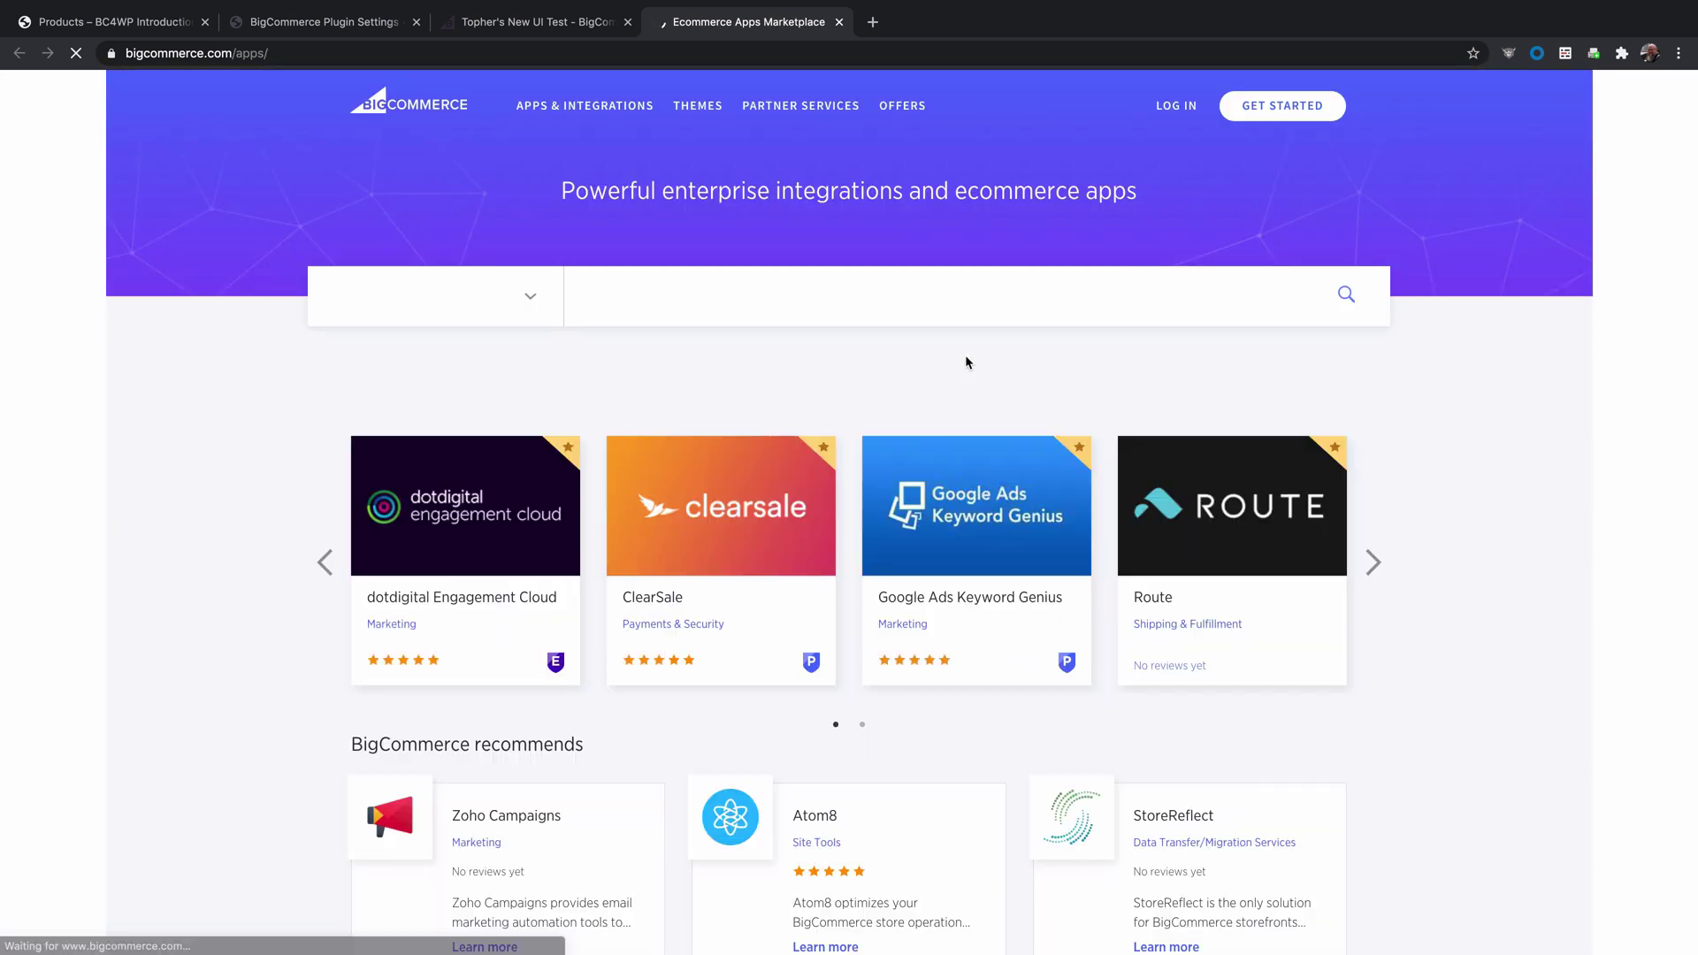
pyautogui.click(784, 299)
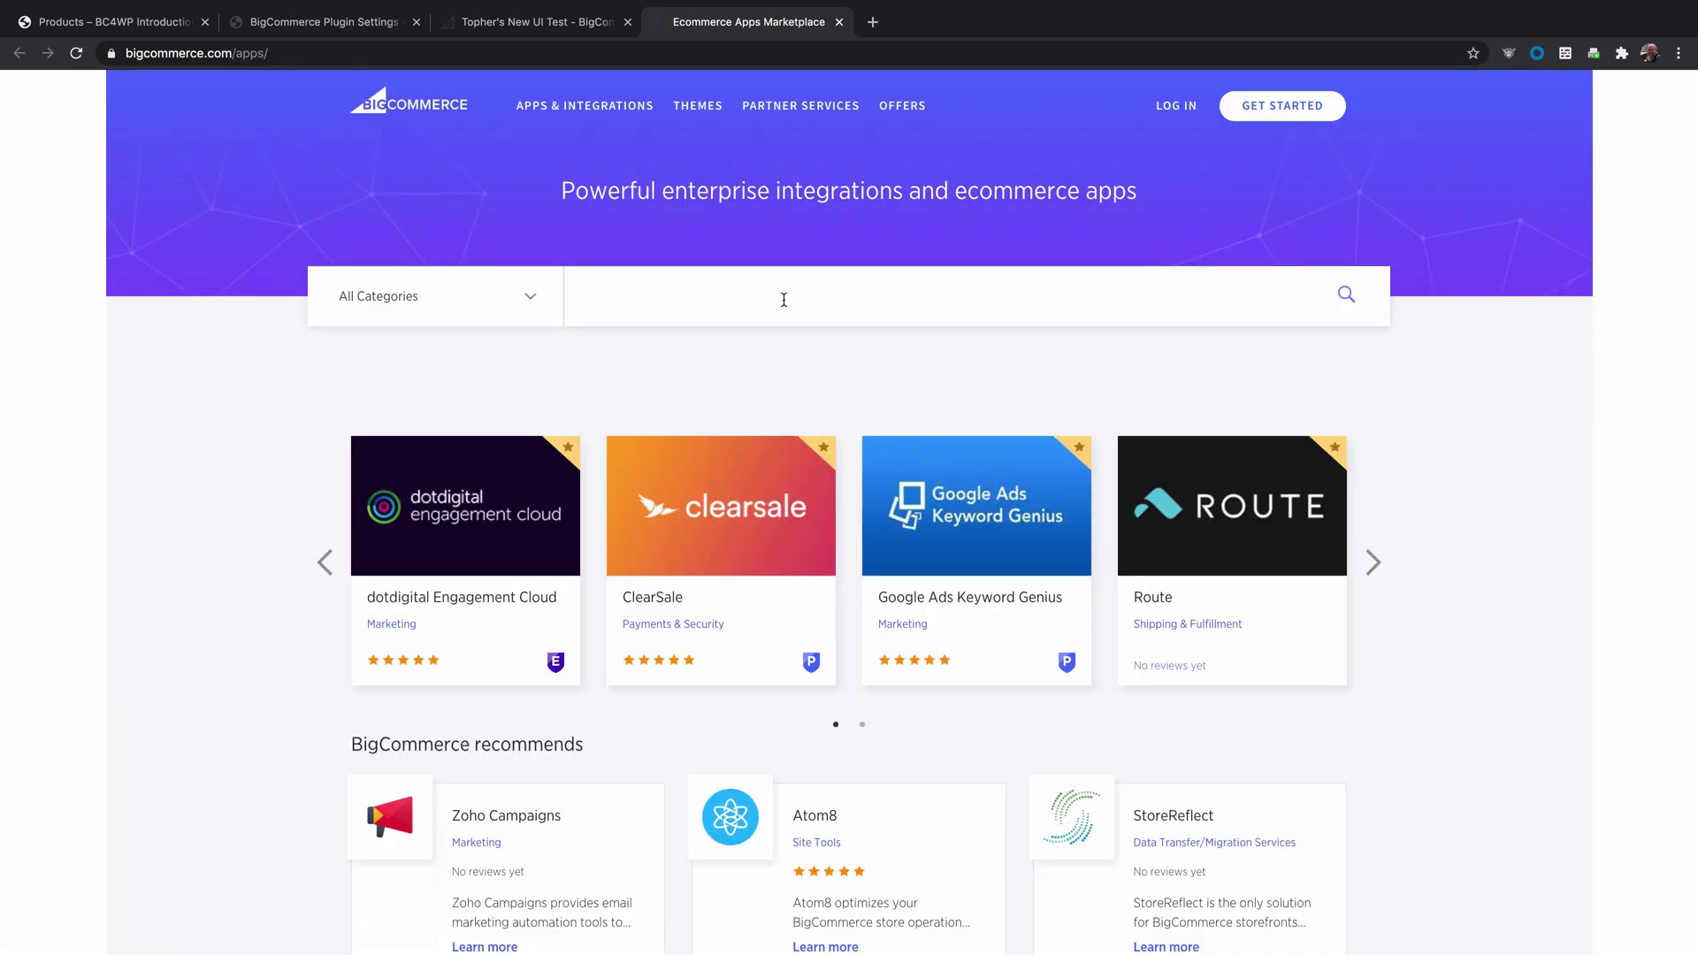
pyautogui.write('Visual Merchandizer for BigCommerce')
pyautogui.press('Return')
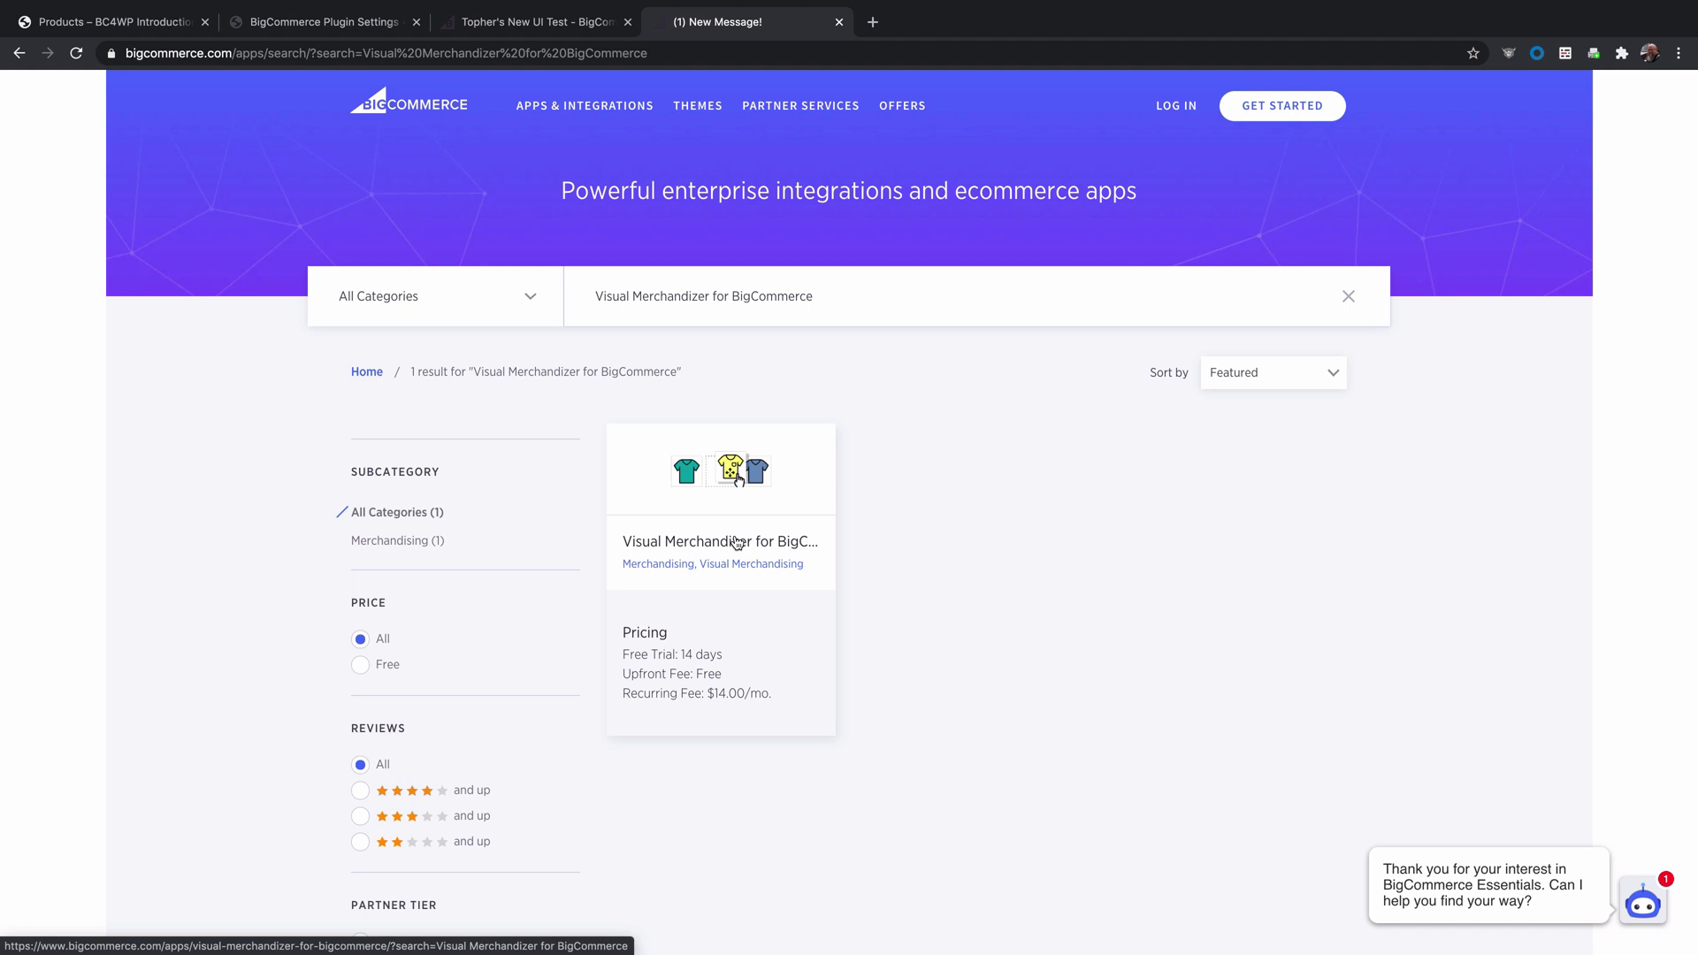
pyautogui.click(734, 541)
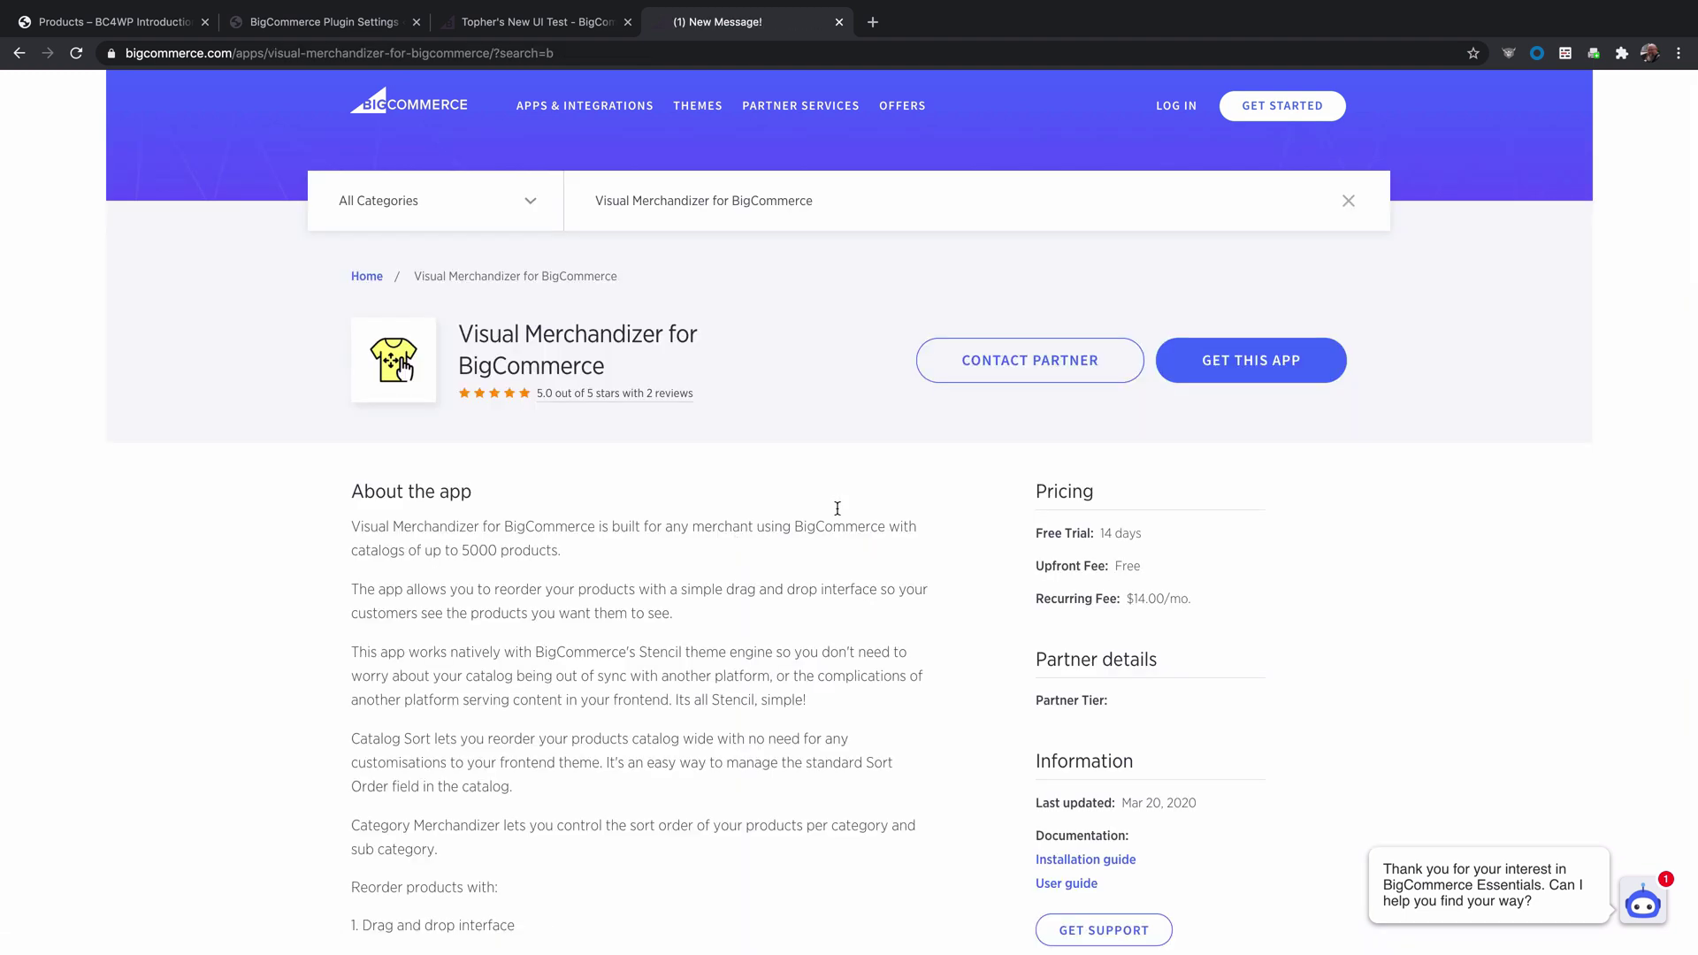
pyautogui.click(1261, 361)
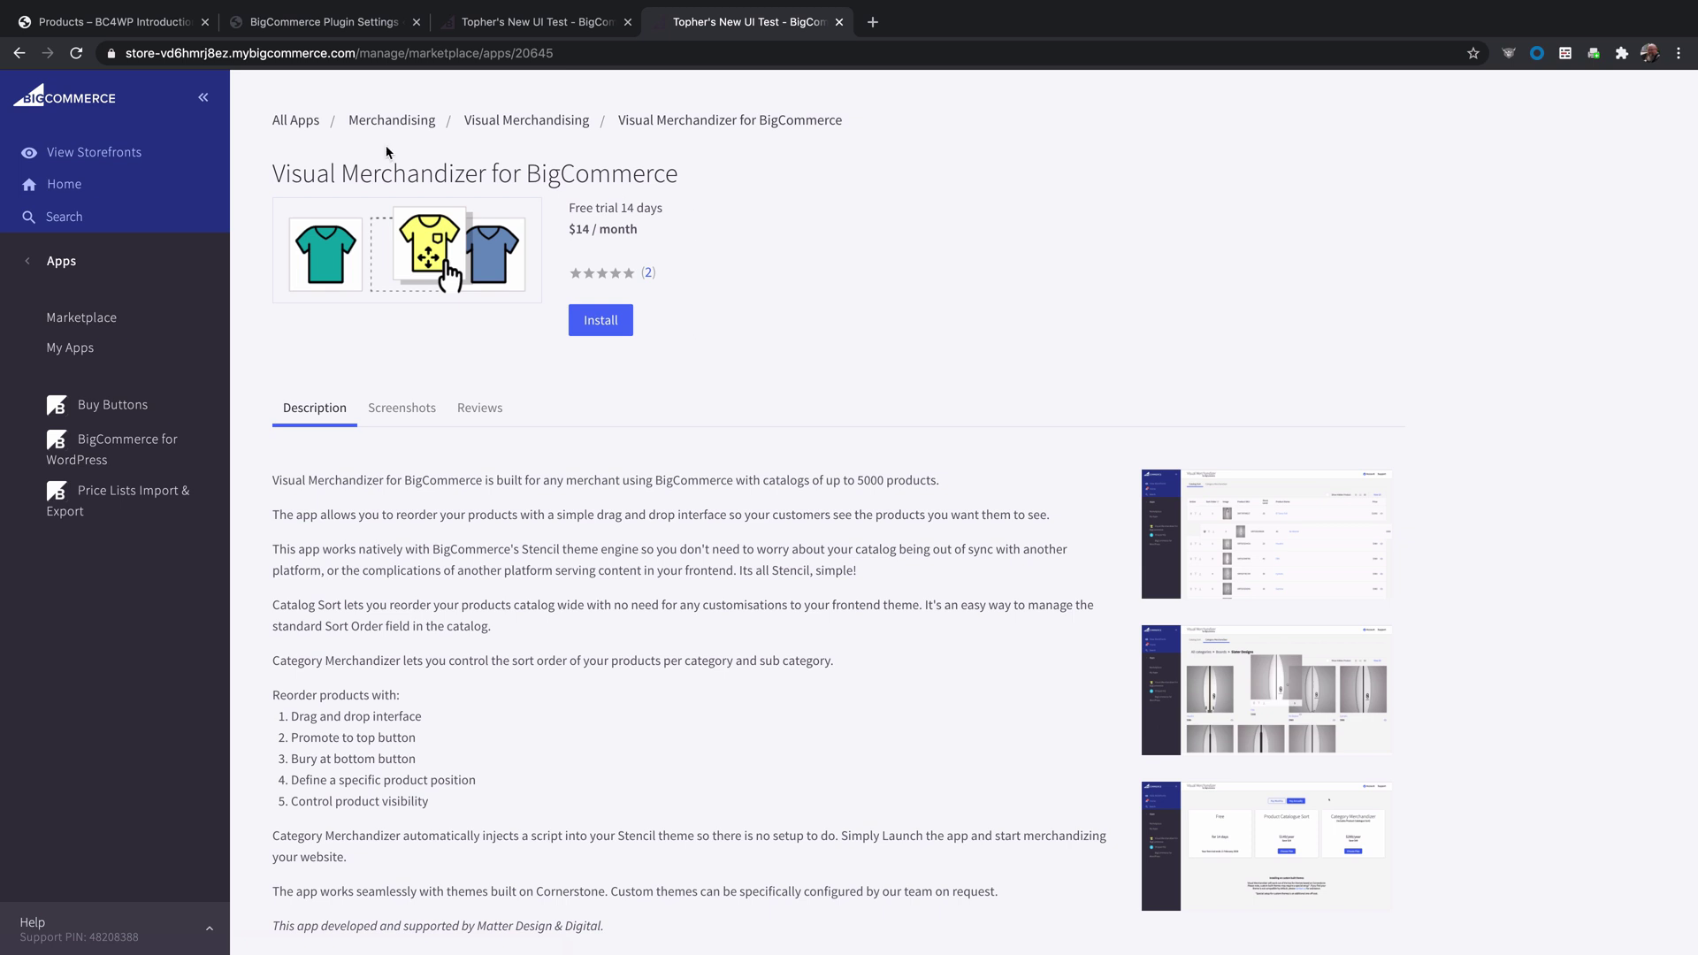
# Install Visual Merchandizer and confirm the store access it requests.
pyautogui.click(594, 323)
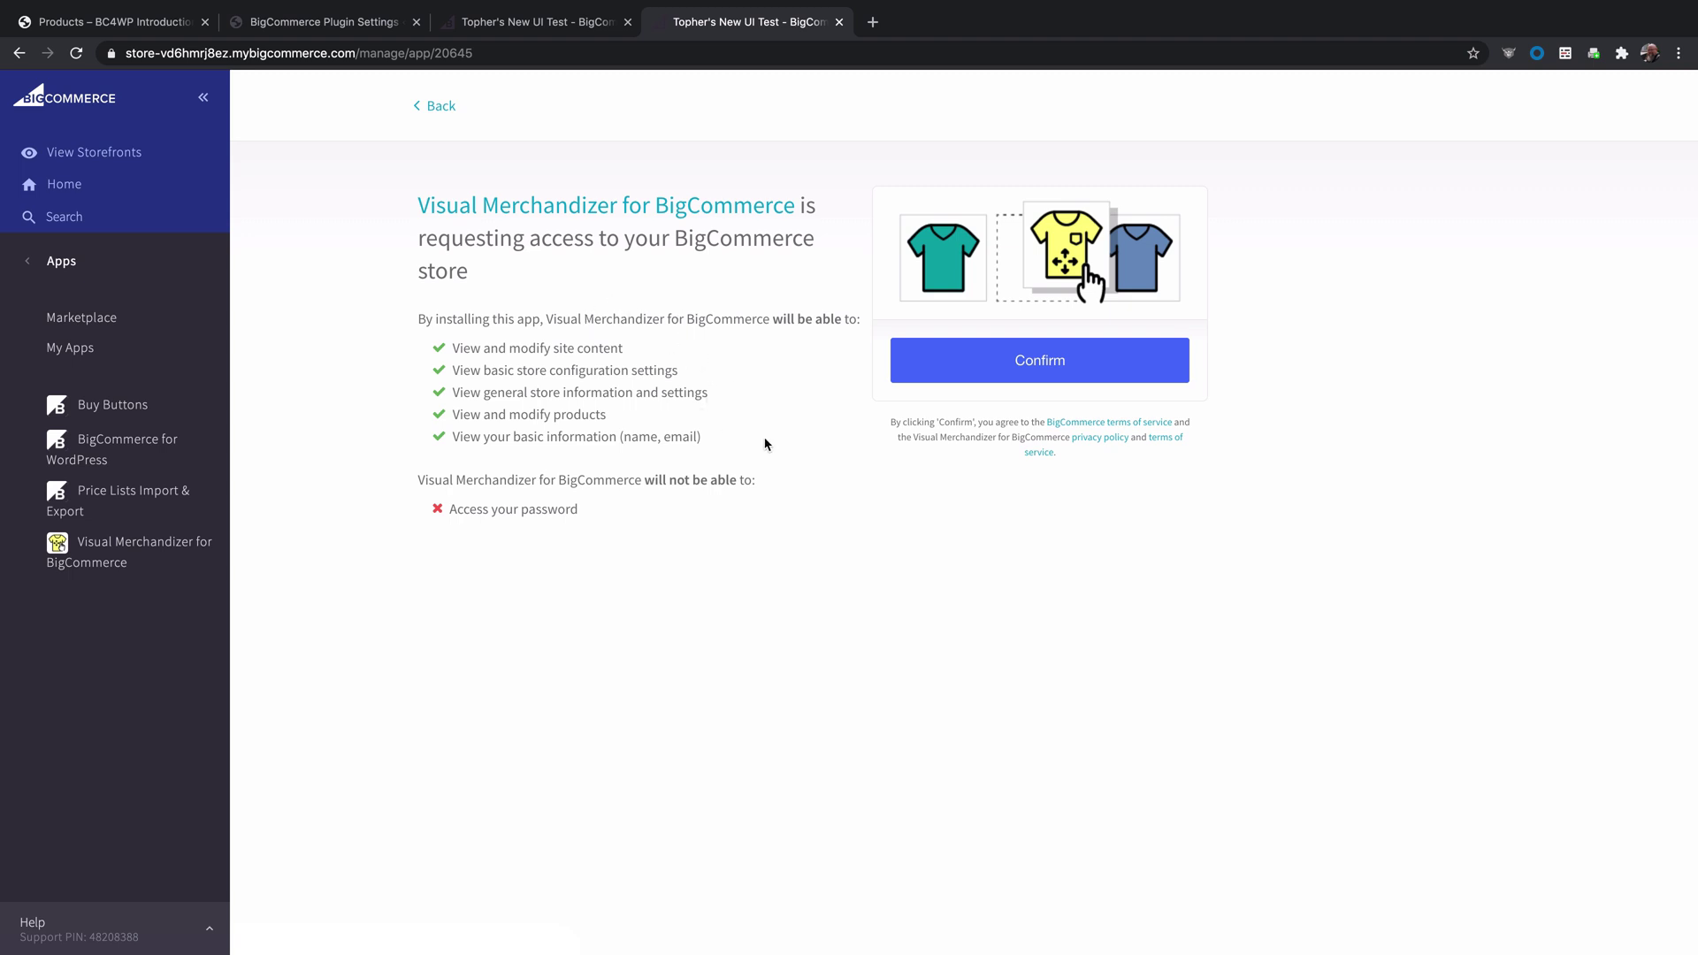
pyautogui.click(1110, 362)
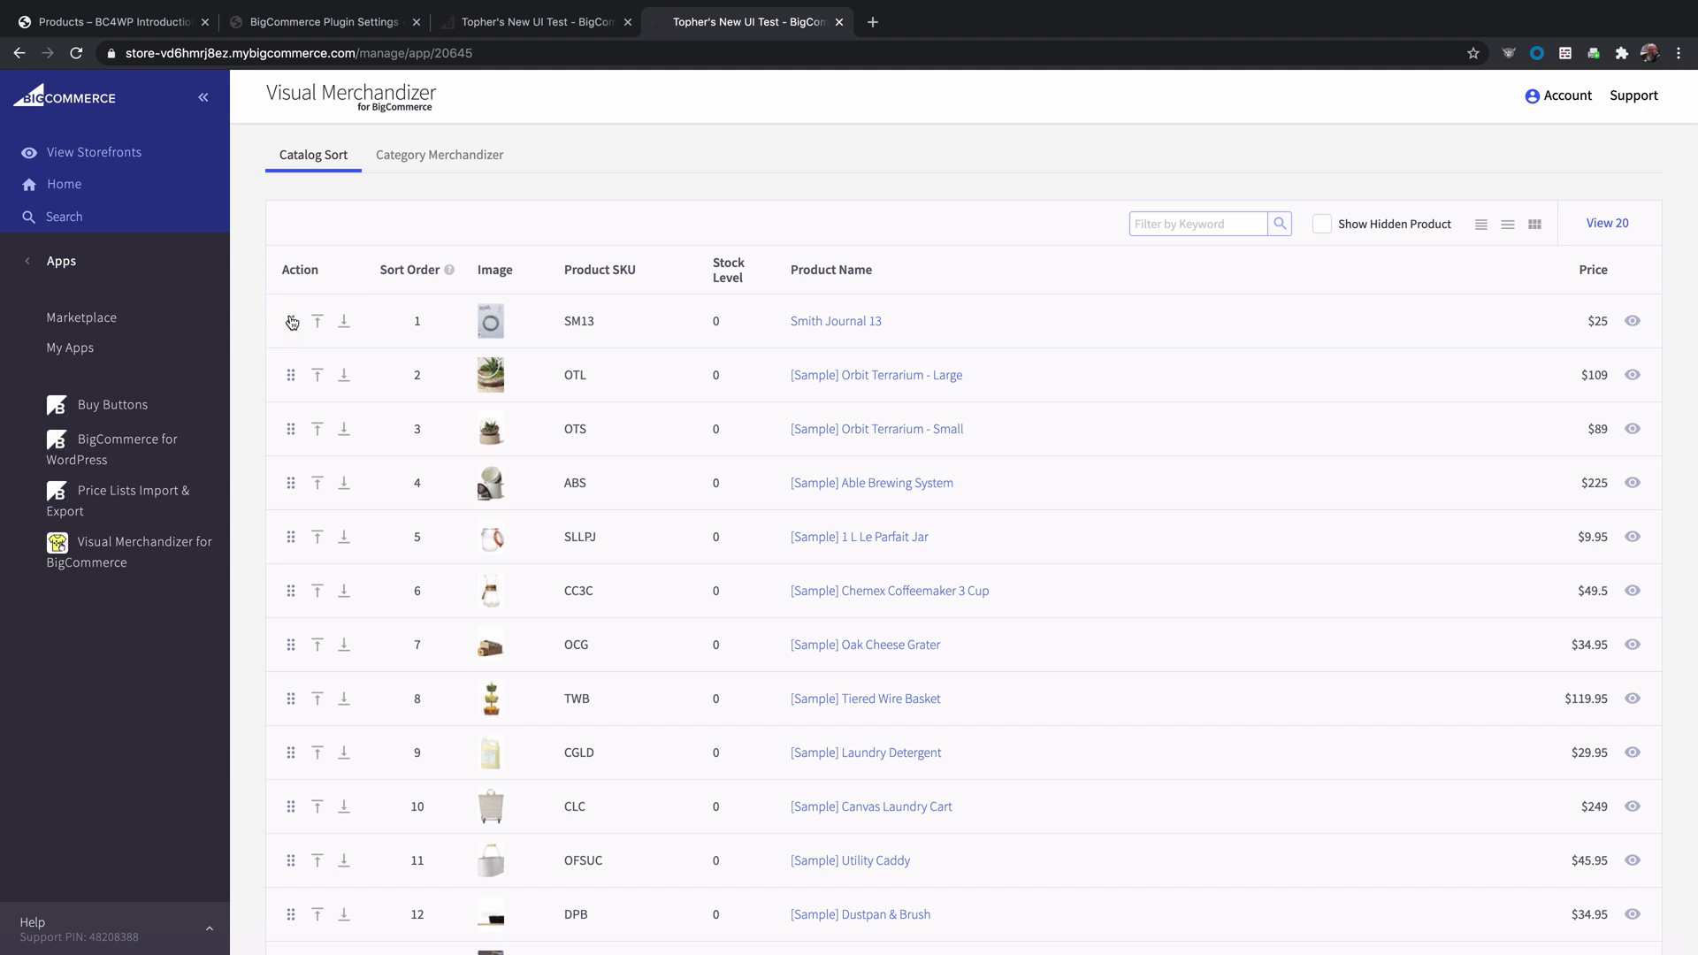
# Drag Smith Journal 13 to position 2, below Orbit Terrarium - Large, and save the sort.
pyautogui.moveTo(291, 320)
pyautogui.mouseDown()
pyautogui.moveTo(287, 370)
pyautogui.moveTo(333, 372)
pyautogui.moveTo(292, 352)
pyautogui.moveTo(293, 330)
pyautogui.mouseUp()
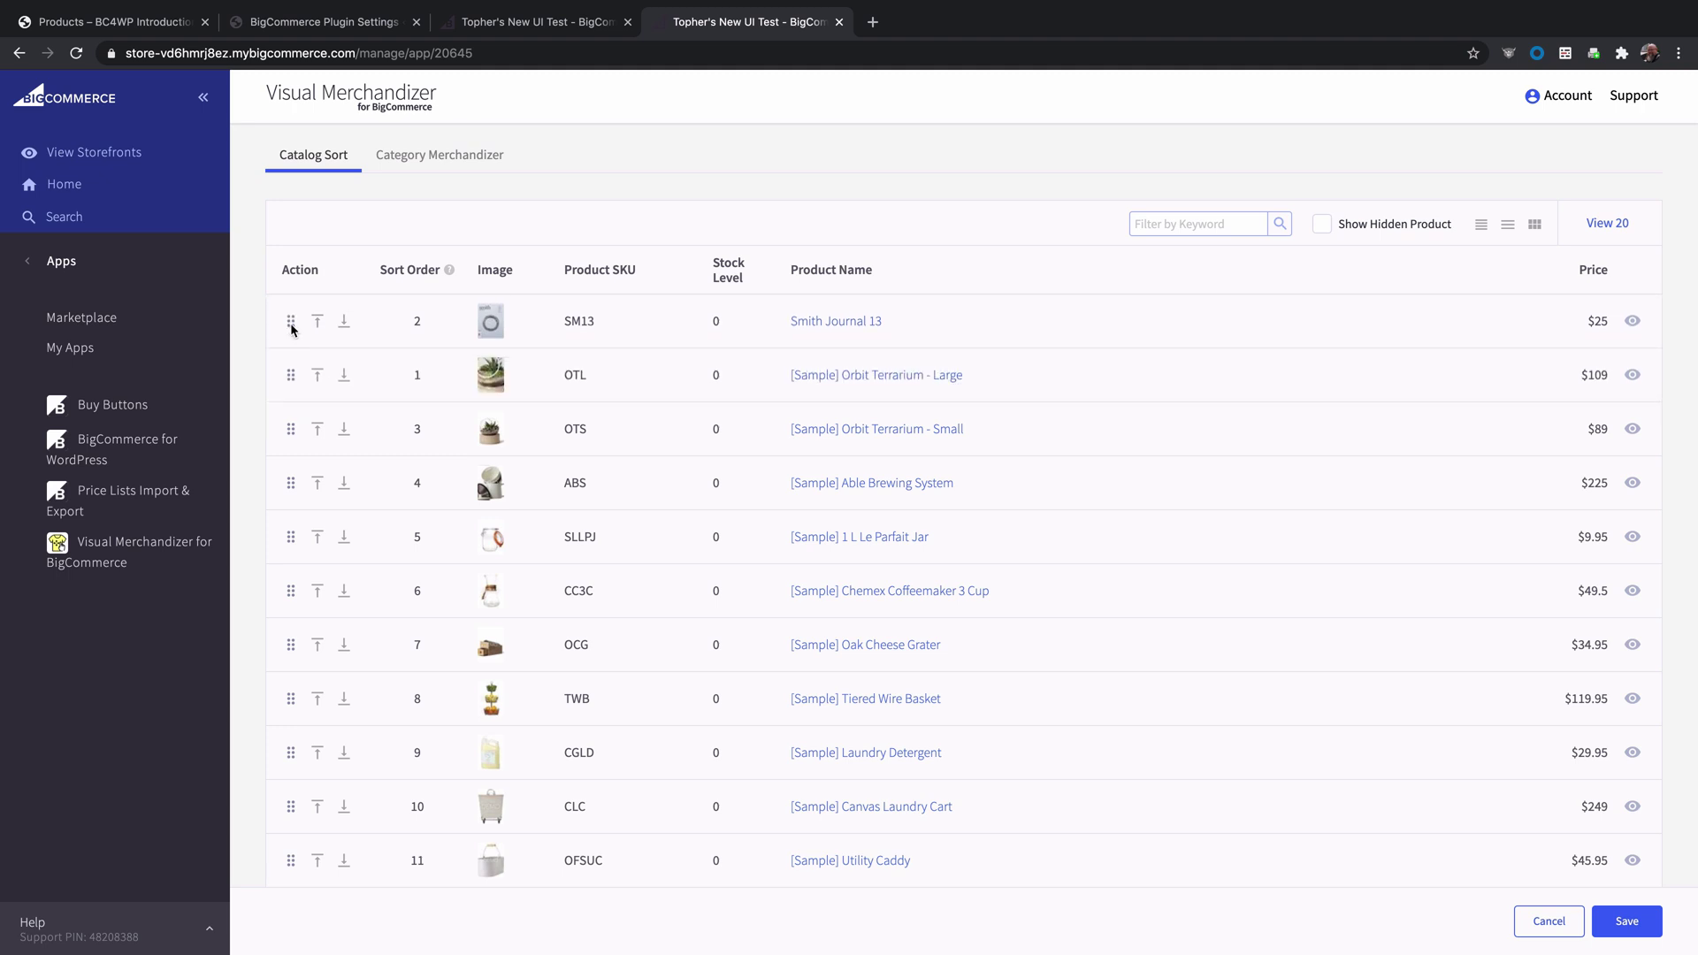
pyautogui.click(344, 324)
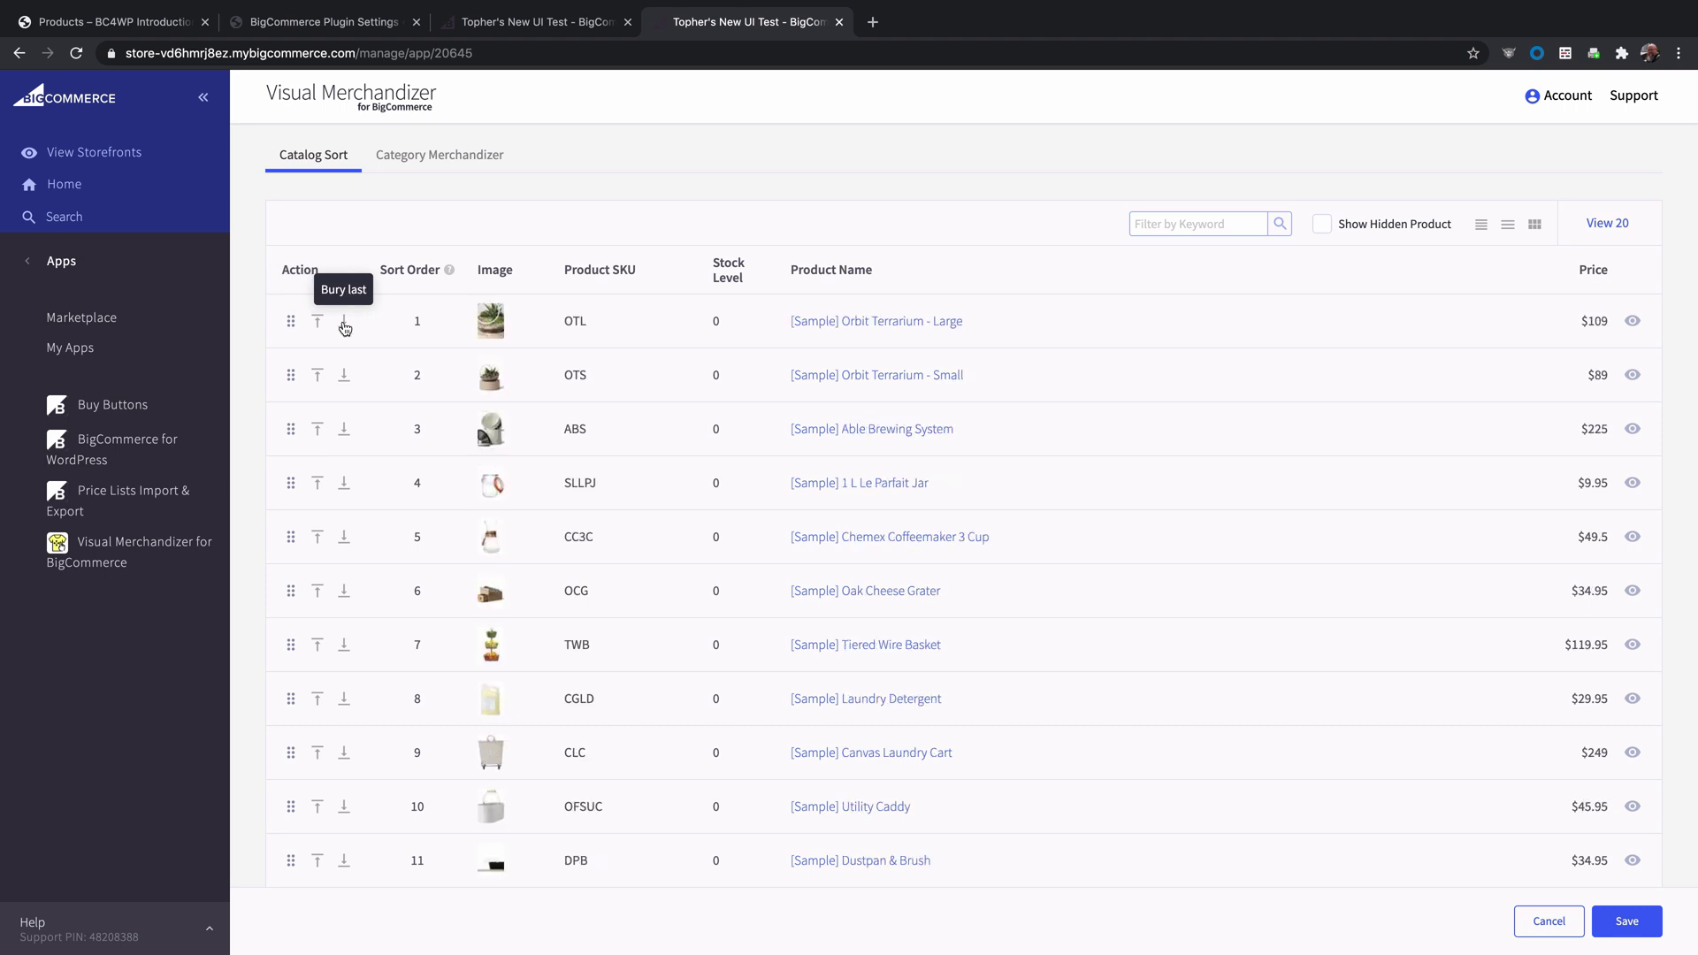
pyautogui.scroll(-3, 360, 478)
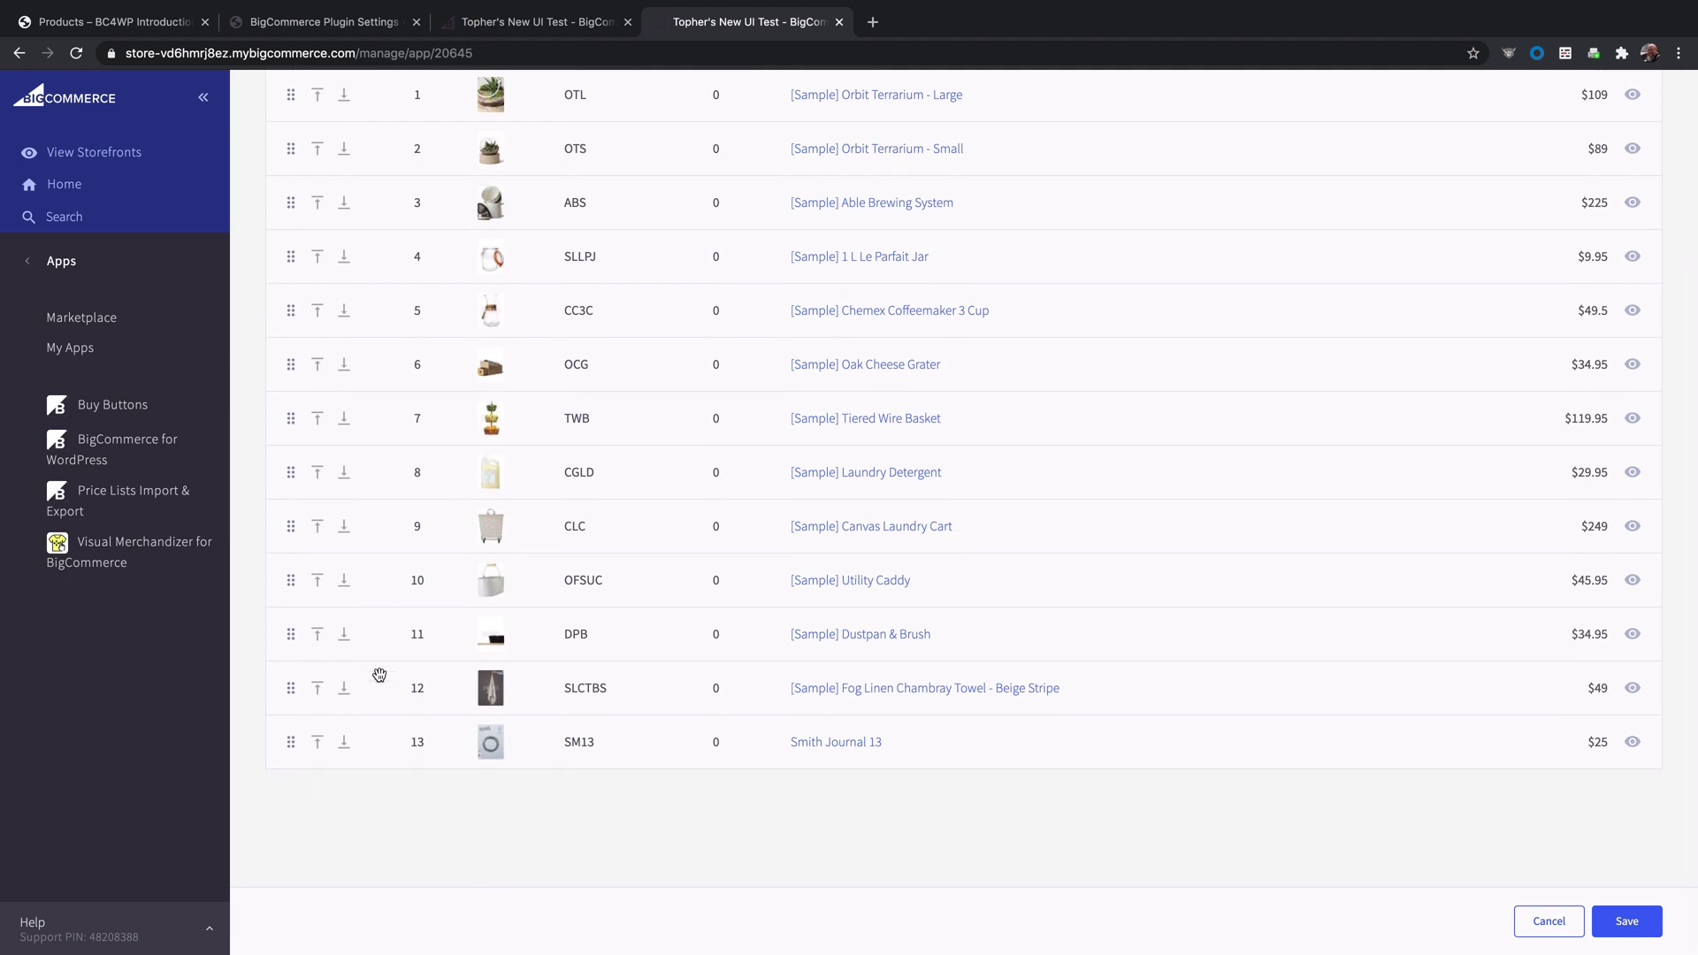
pyautogui.click(318, 743)
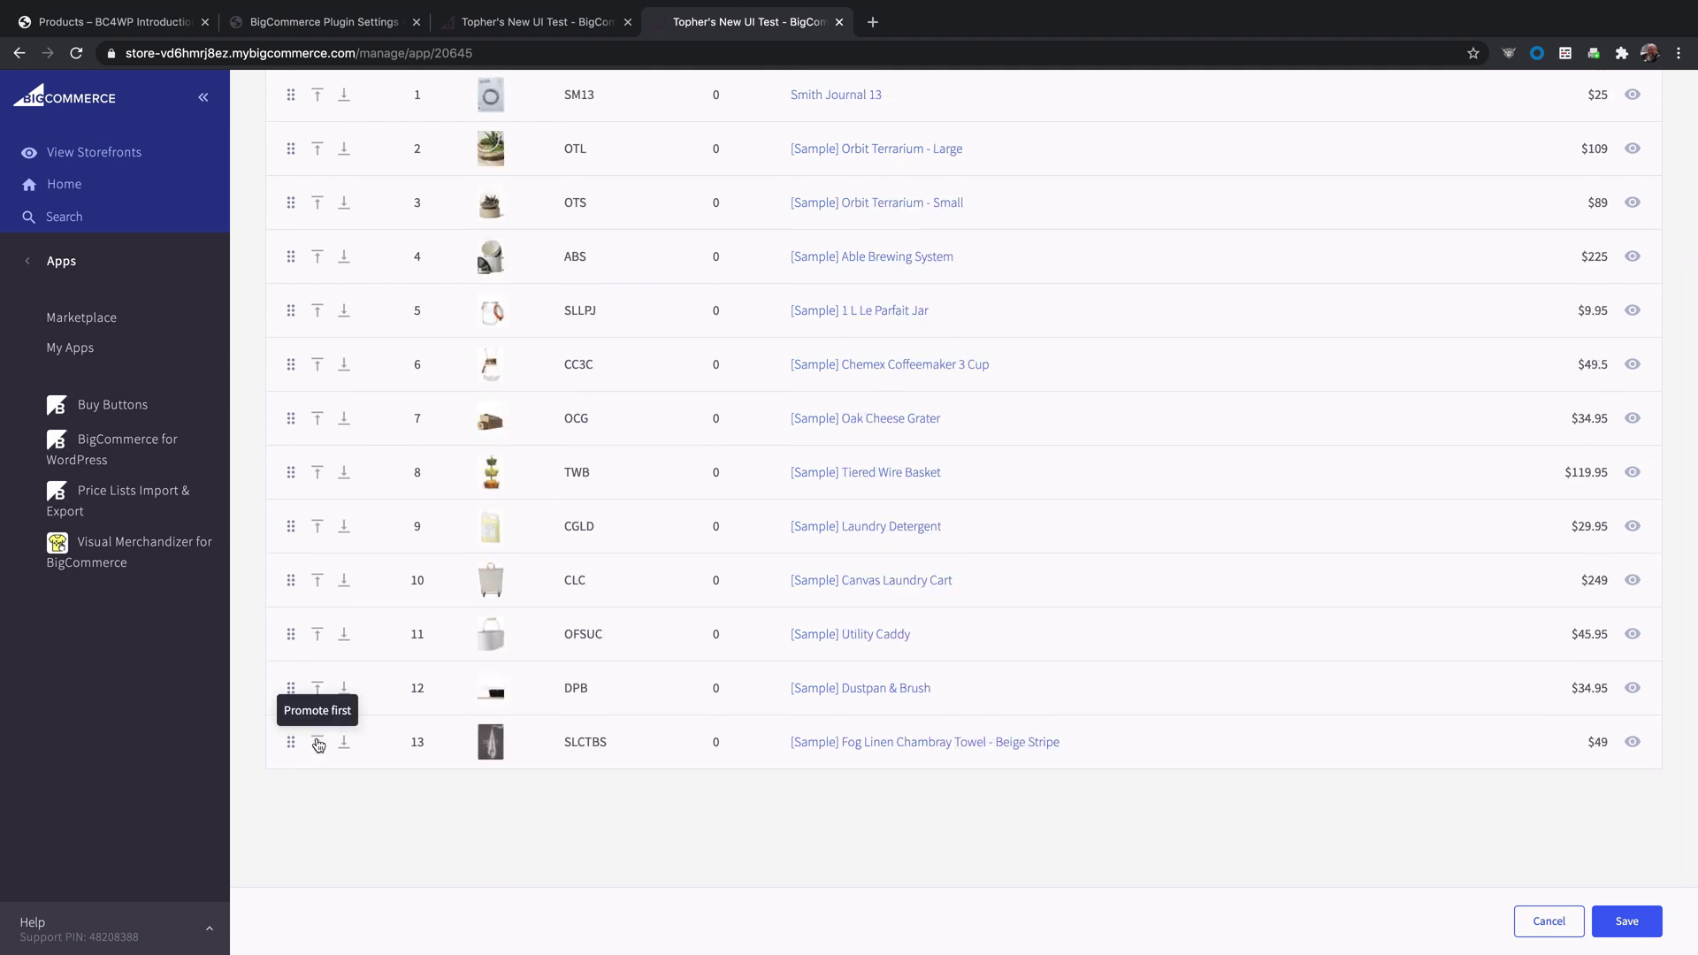
pyautogui.scroll(3, 378, 455)
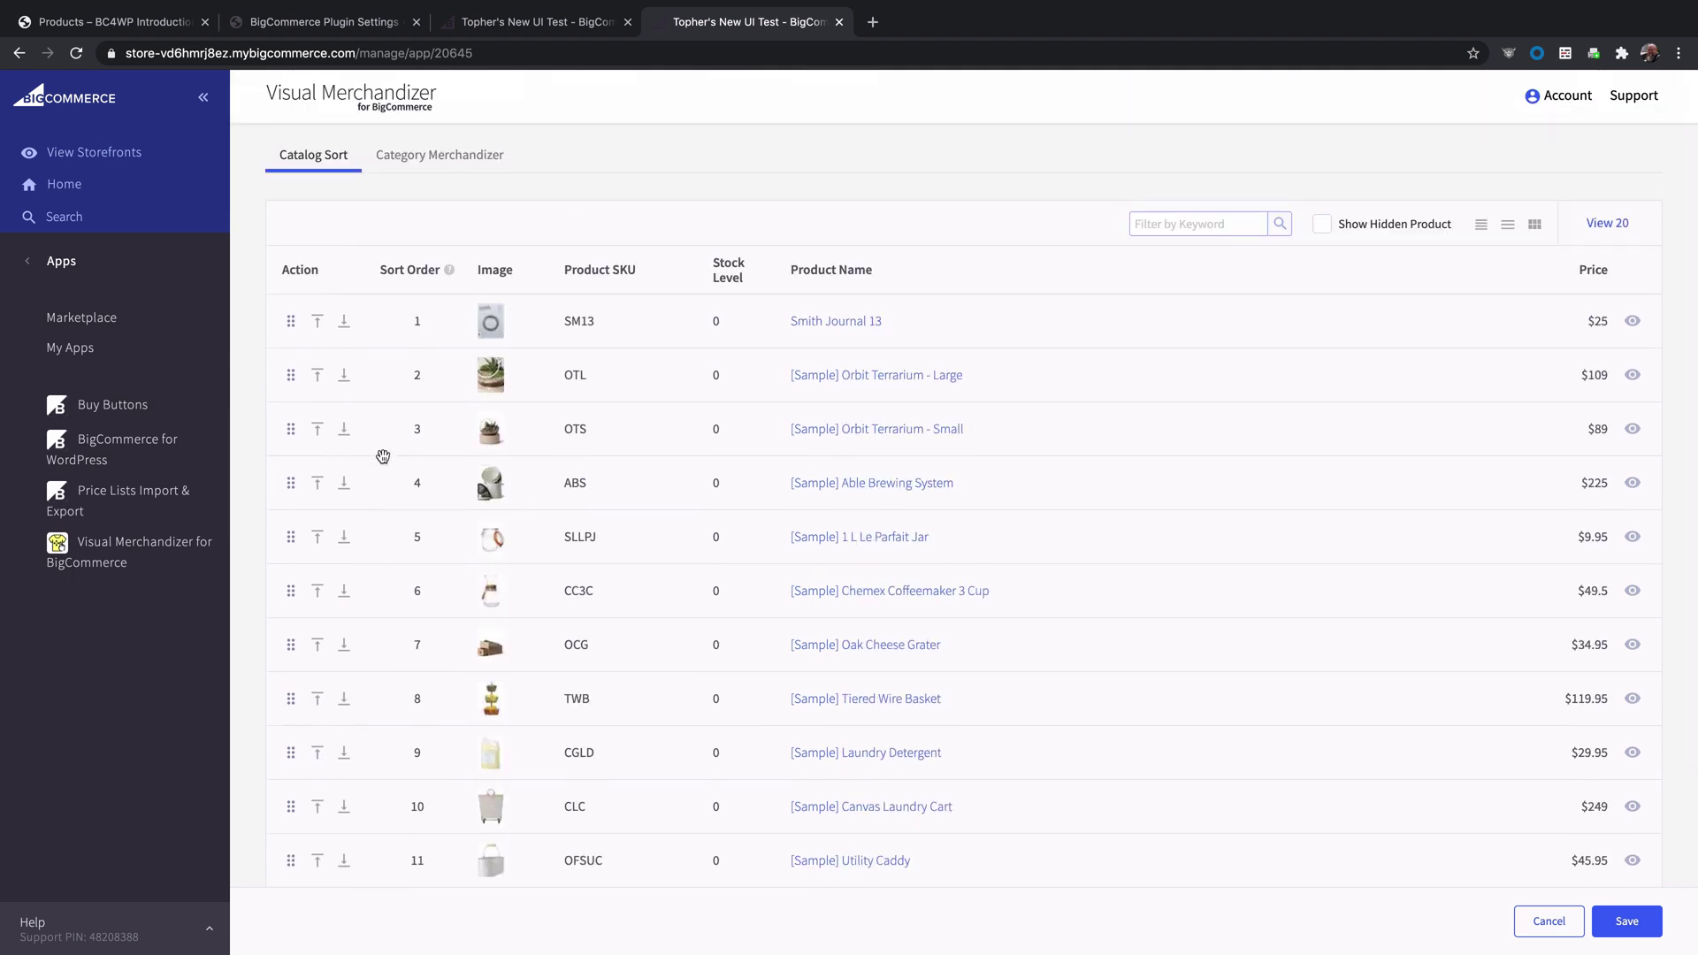
pyautogui.moveTo(287, 322); pyautogui.dragTo(285, 354)
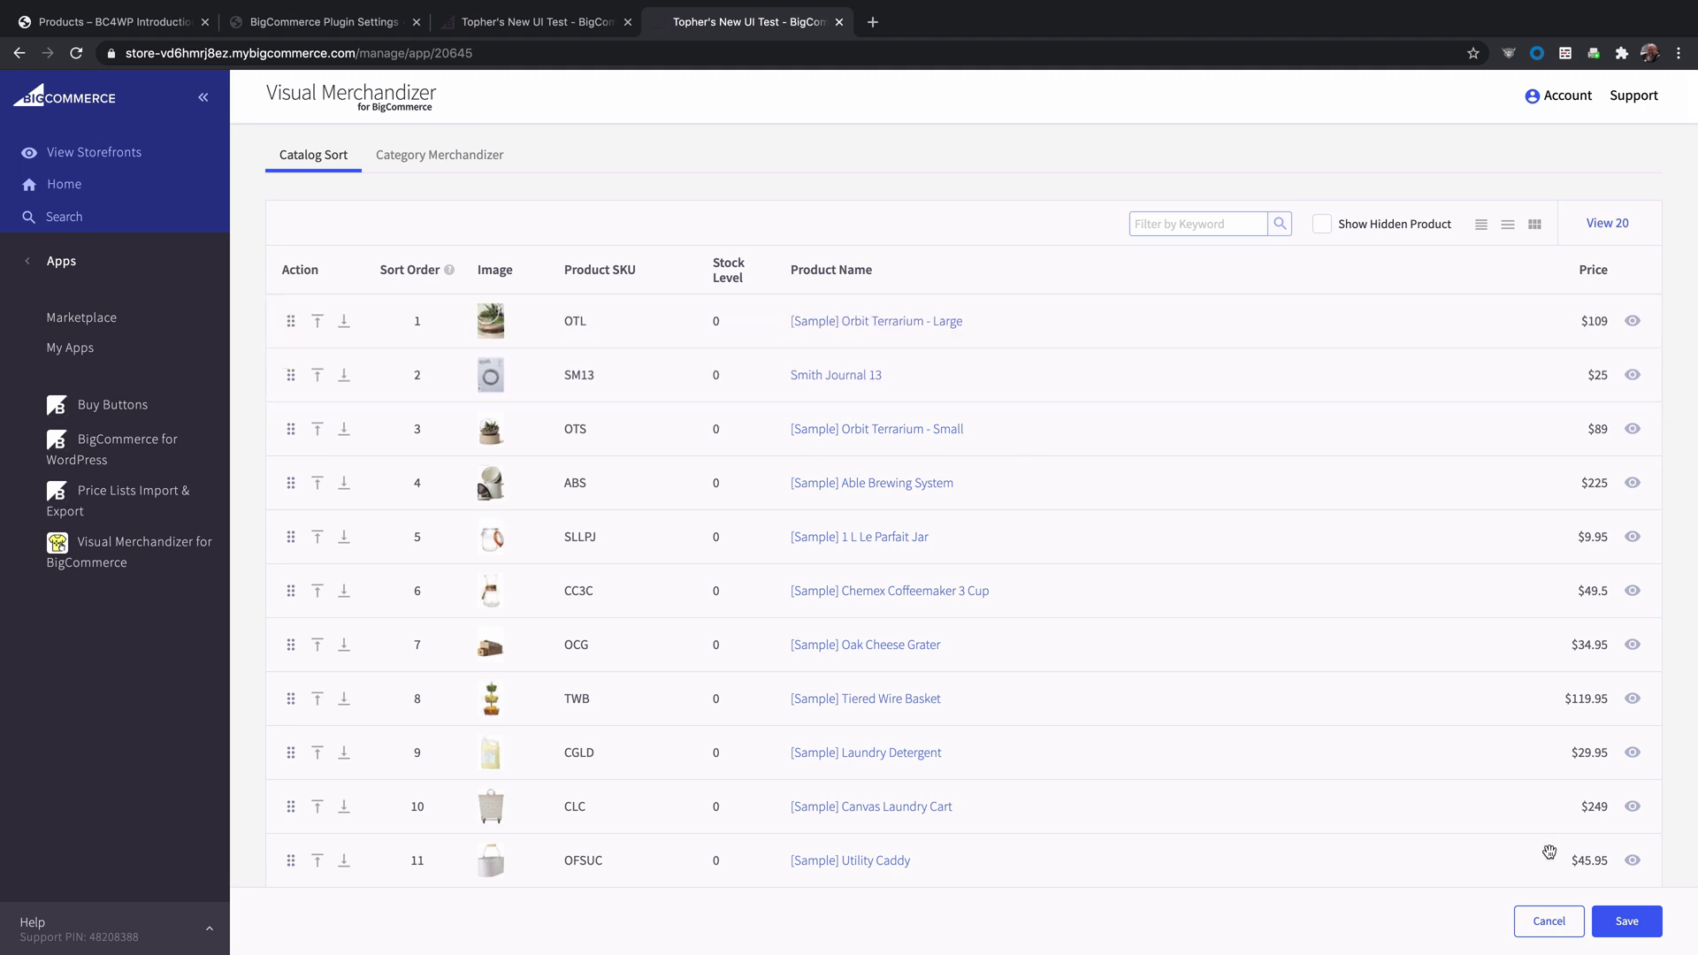
pyautogui.click(1621, 920)
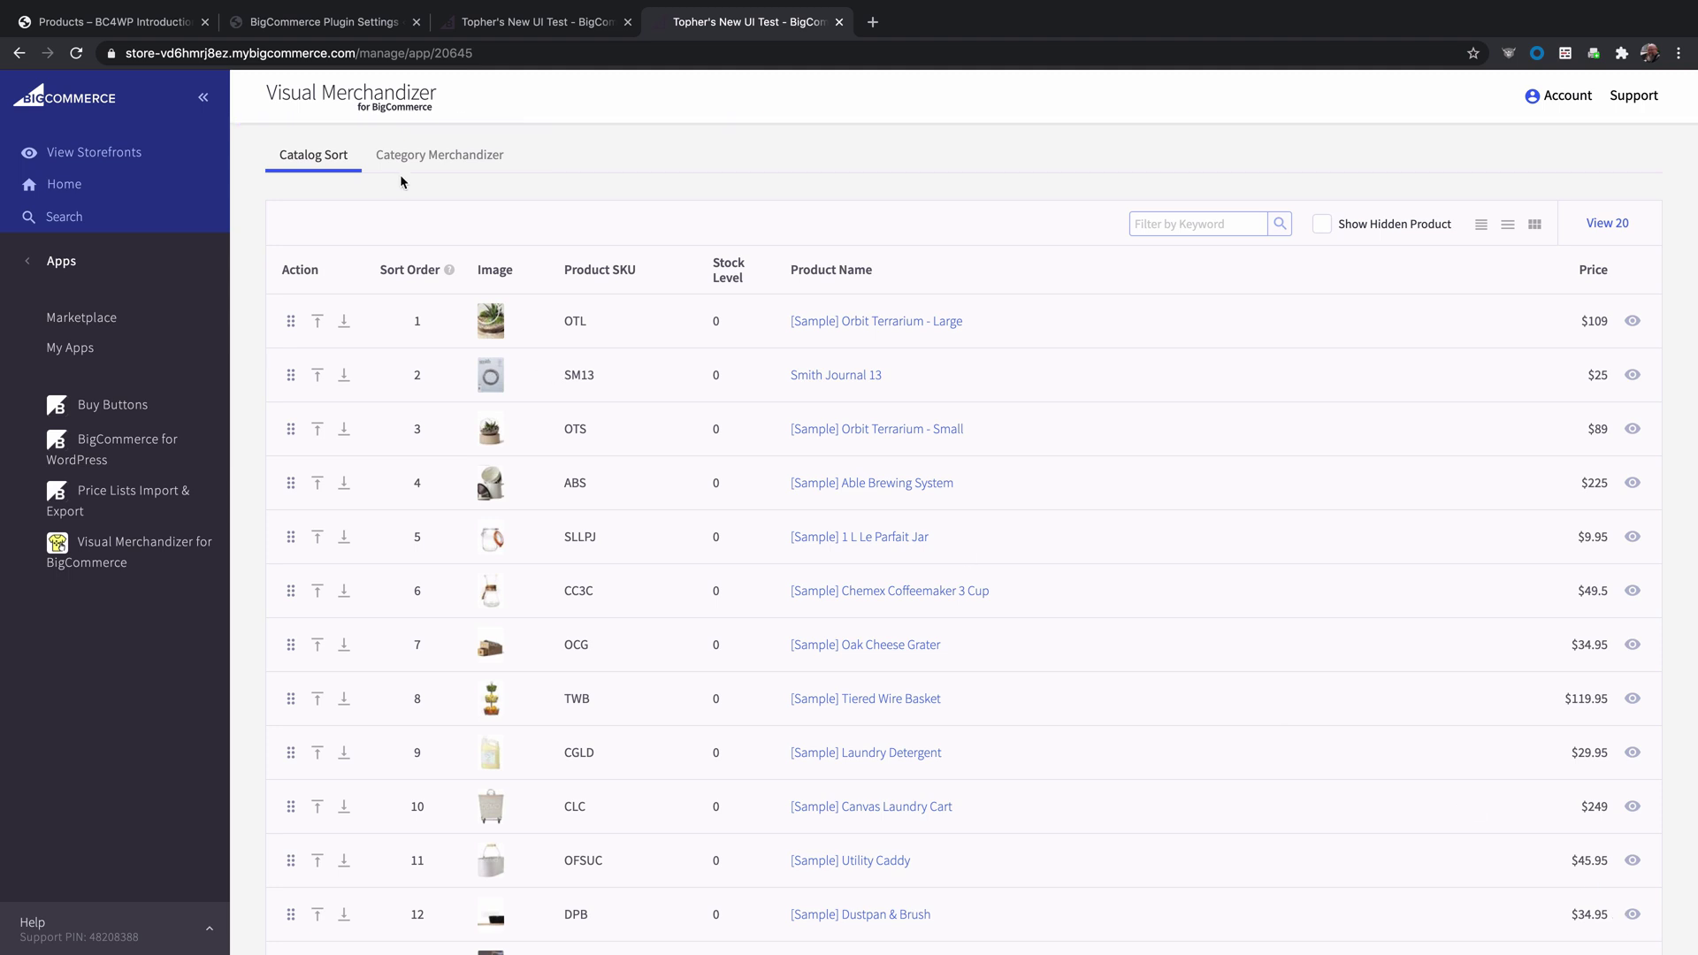
# Run Sync Products in the BigCommerce plugin settings to pull all 13 products, then return to the shop.
pyautogui.click(126, 25)
pyautogui.scroll(15, 353, 267)
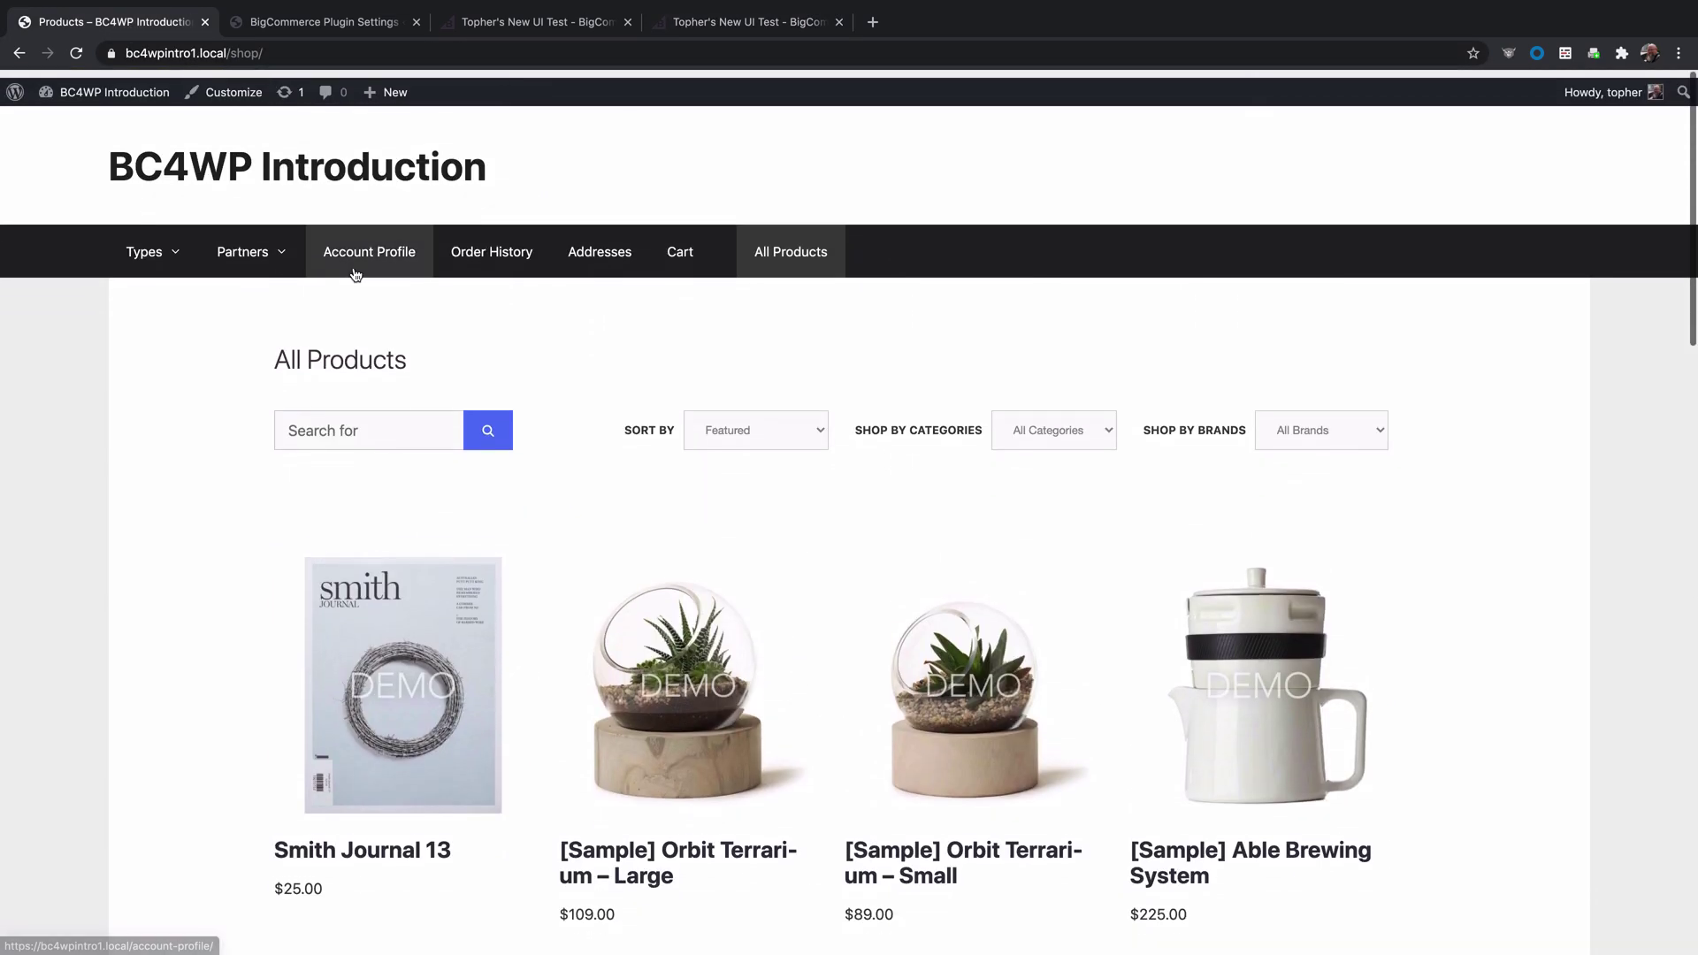
pyautogui.click(305, 23)
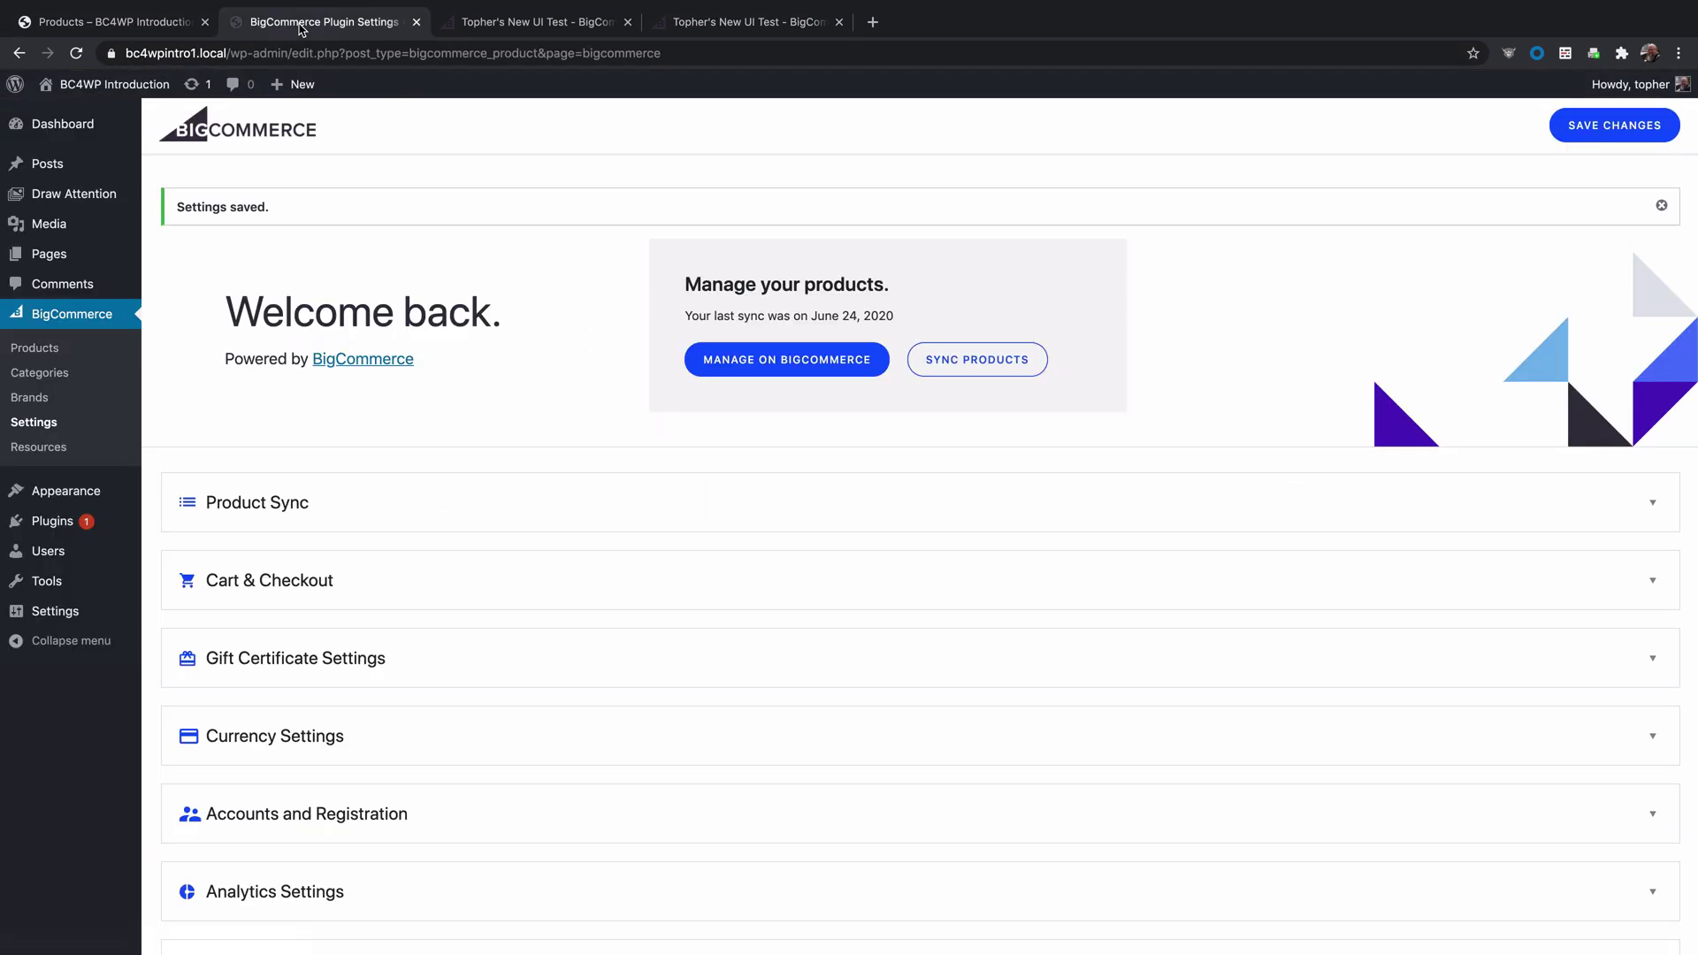
pyautogui.click(980, 362)
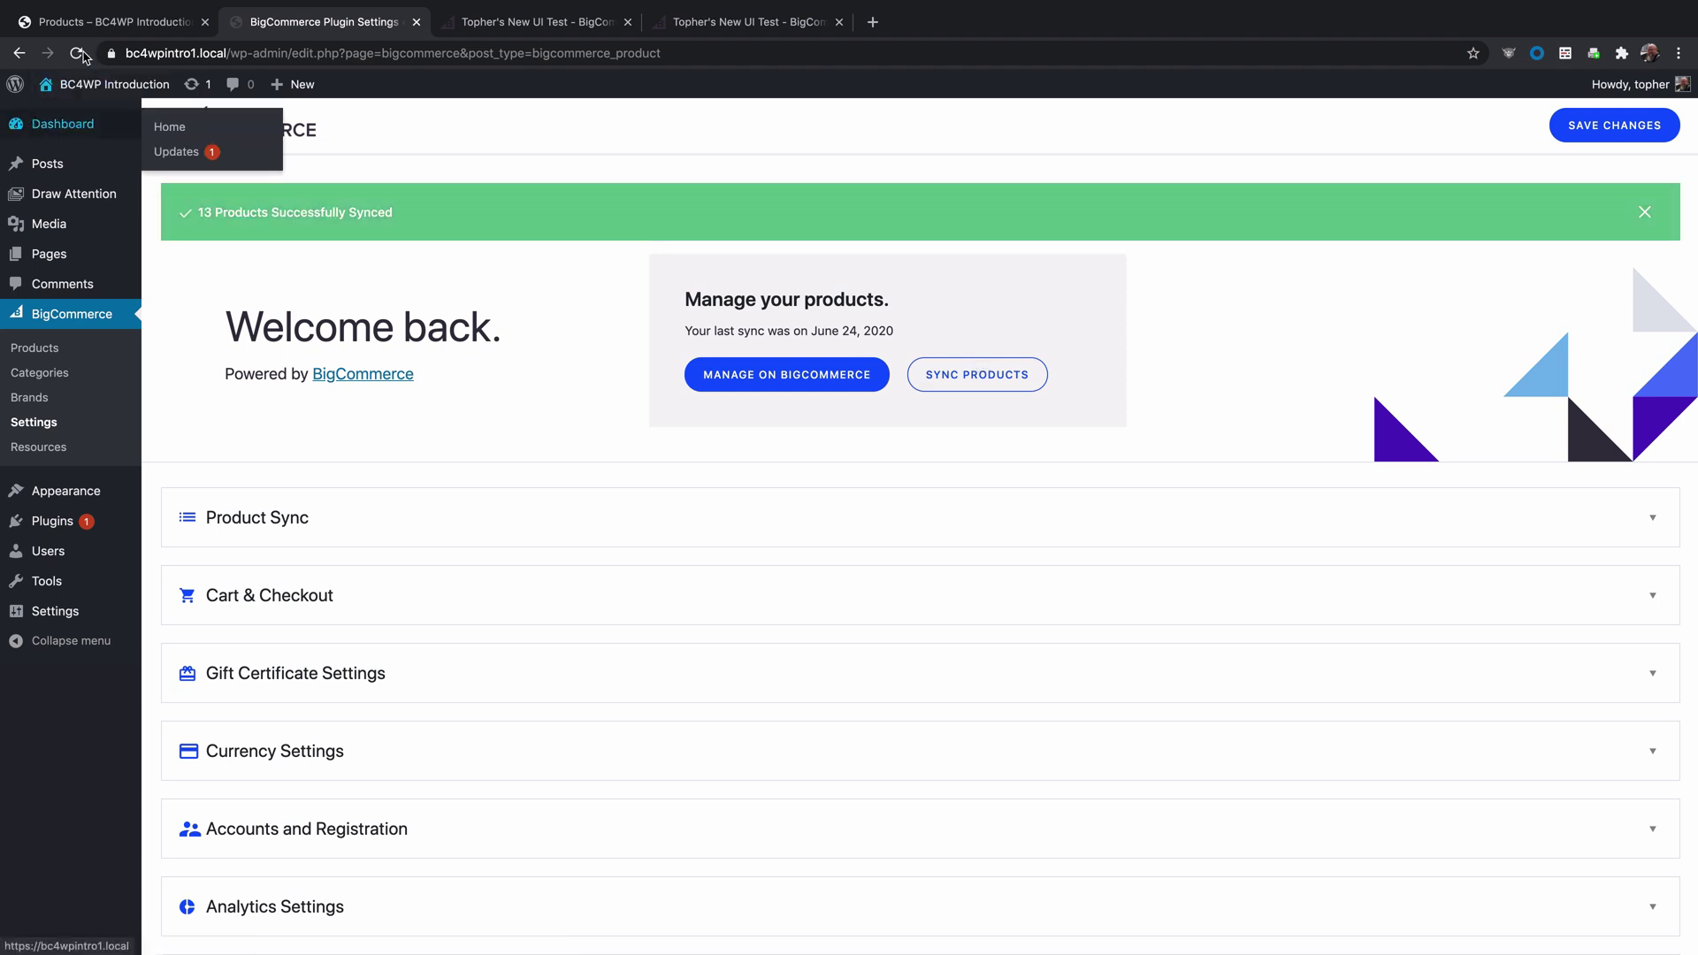
pyautogui.click(91, 24)
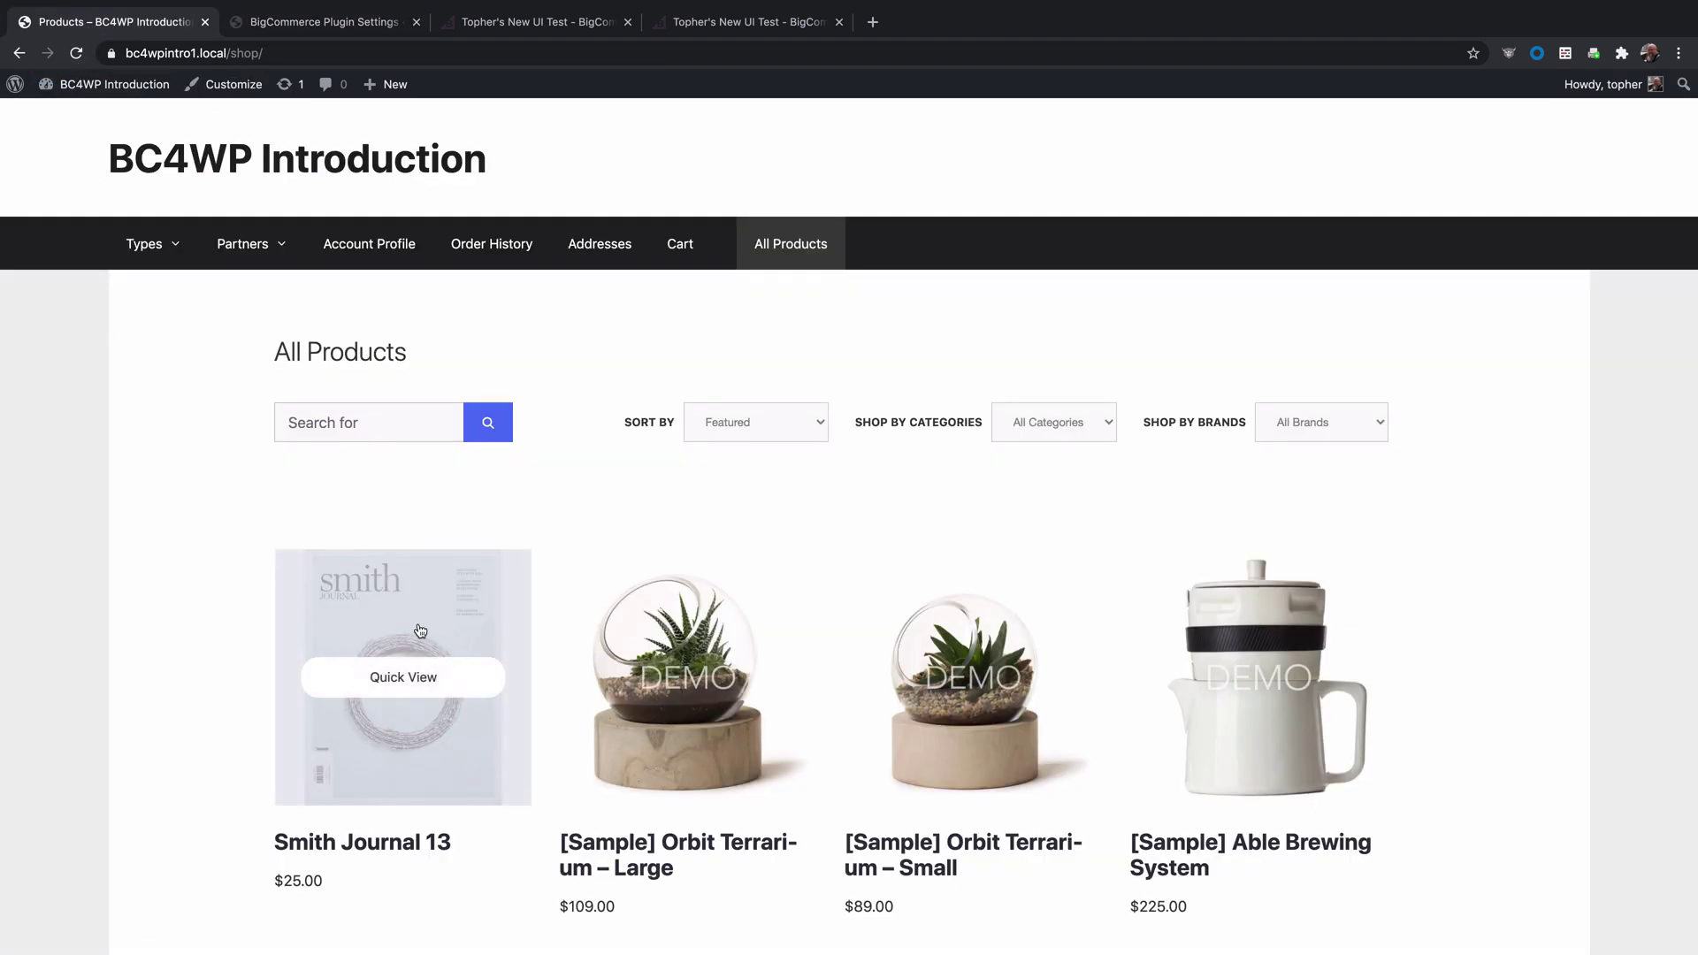
# Reload the shop to show Smith Journal 13 second, then open it in BigCommerce Products.
pyautogui.click(76, 54)
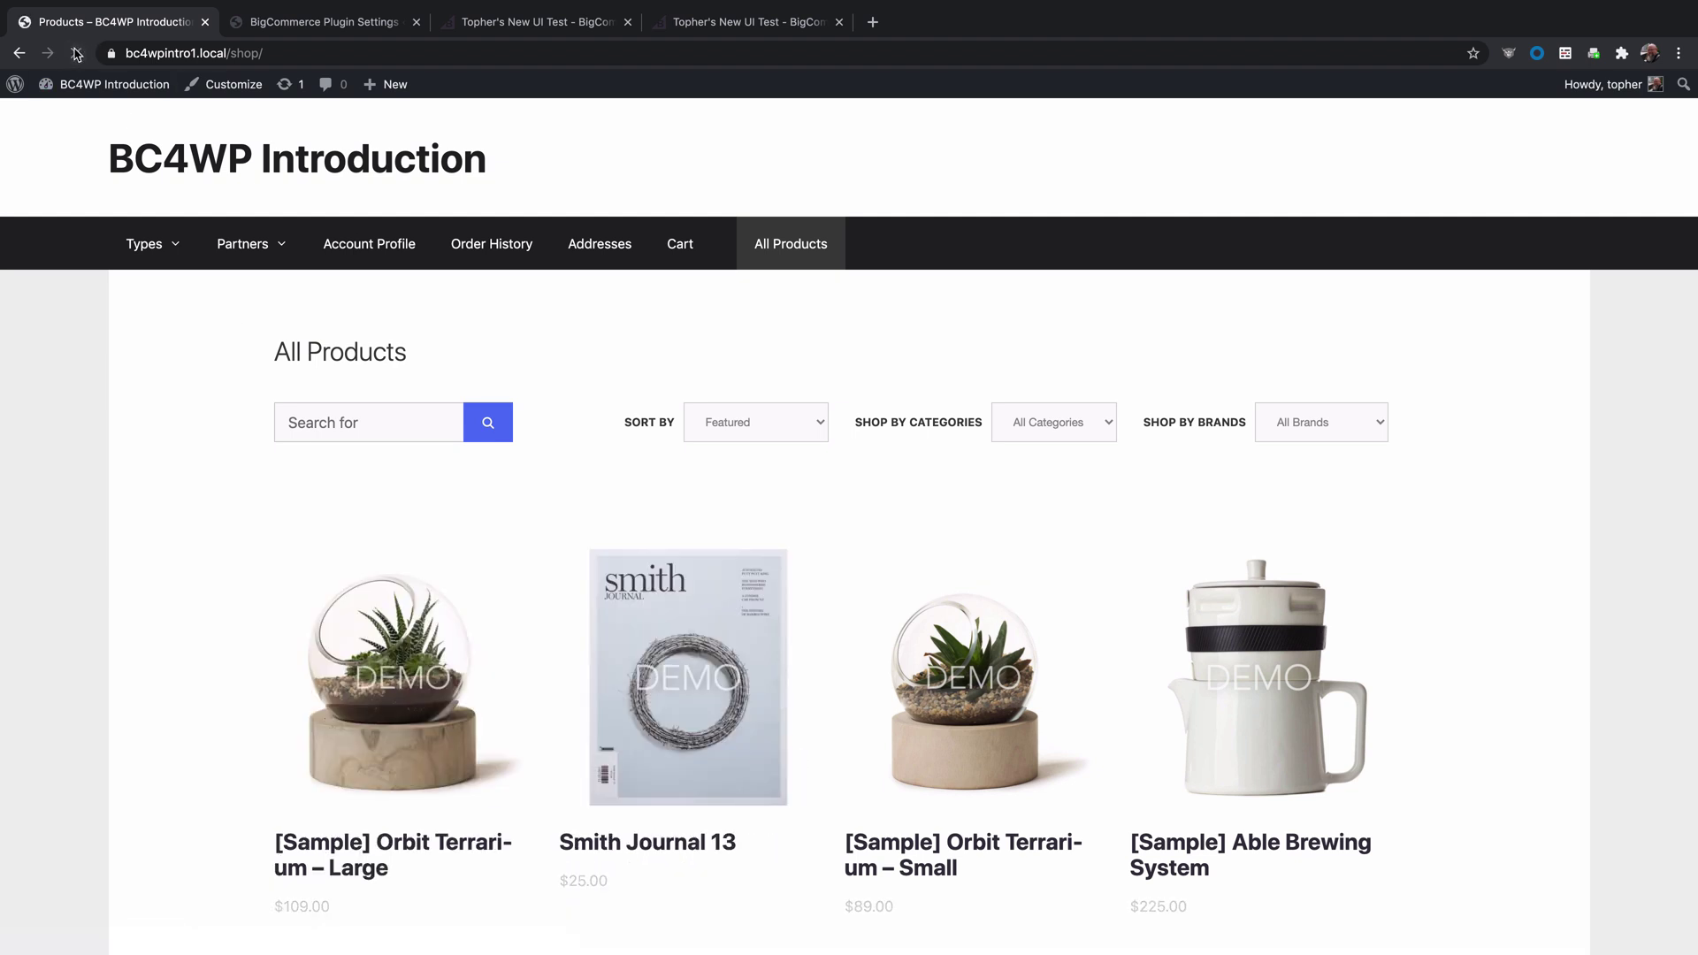
pyautogui.click(550, 25)
pyautogui.click(463, 292)
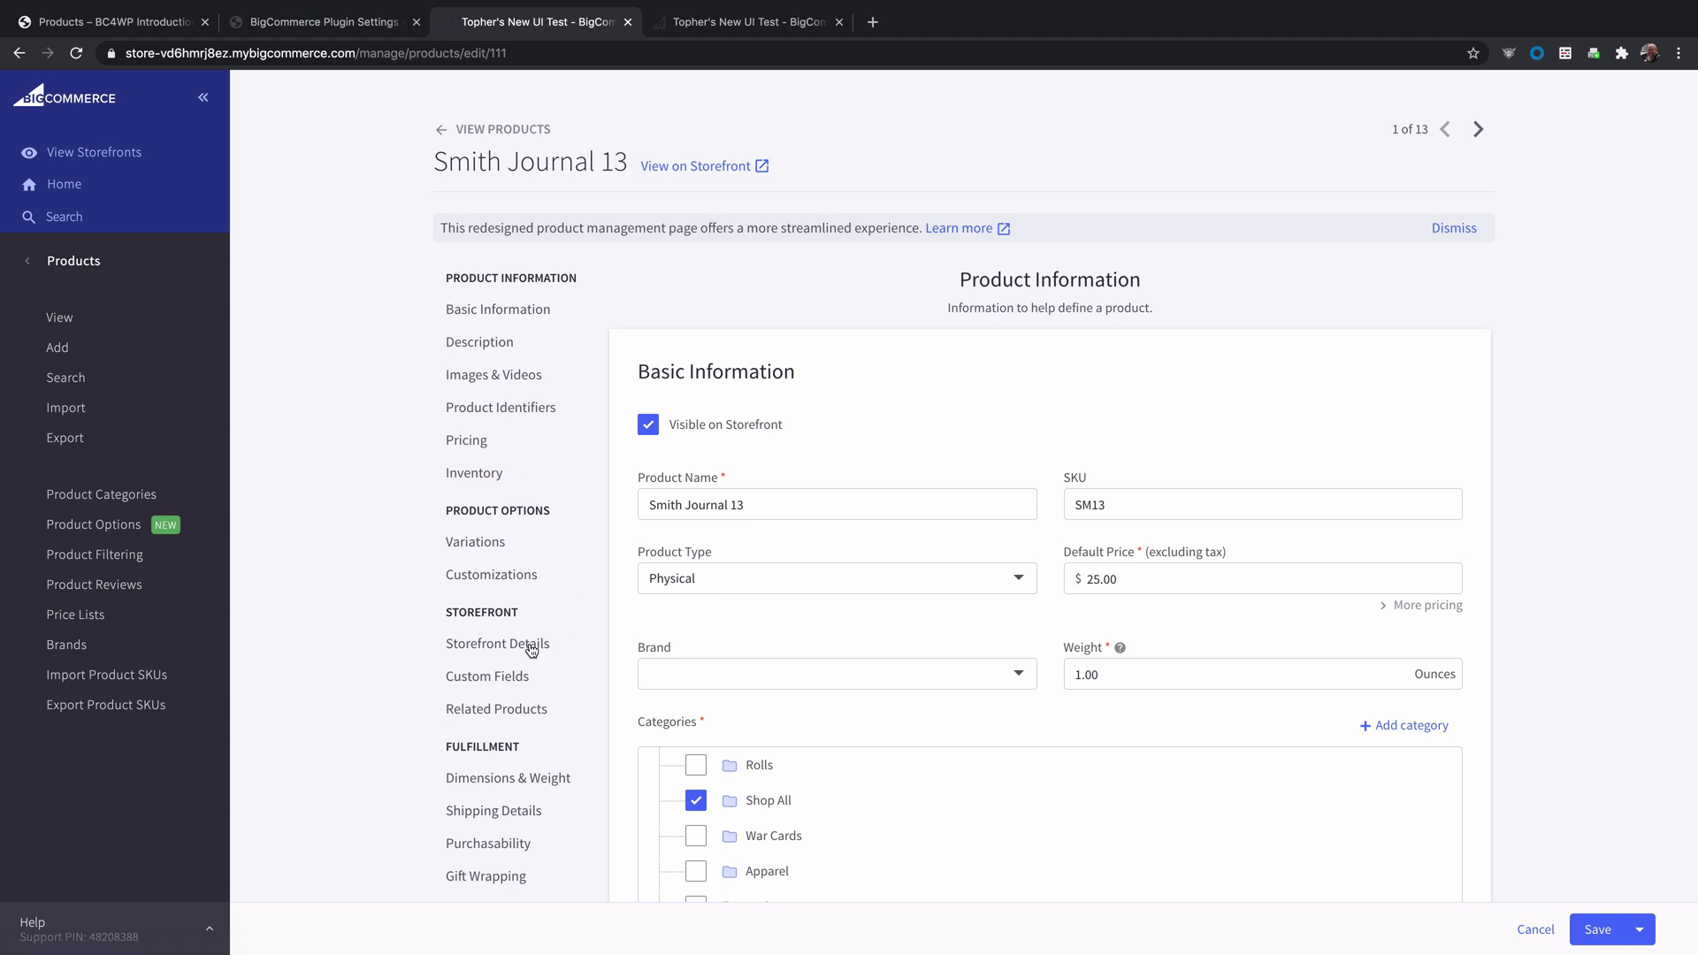
# Confirm Smith Journal 13's storefront Sort Order is 2, then go back to Visual Merchandiser.
pyautogui.click(530, 644)
pyautogui.click(639, 456)
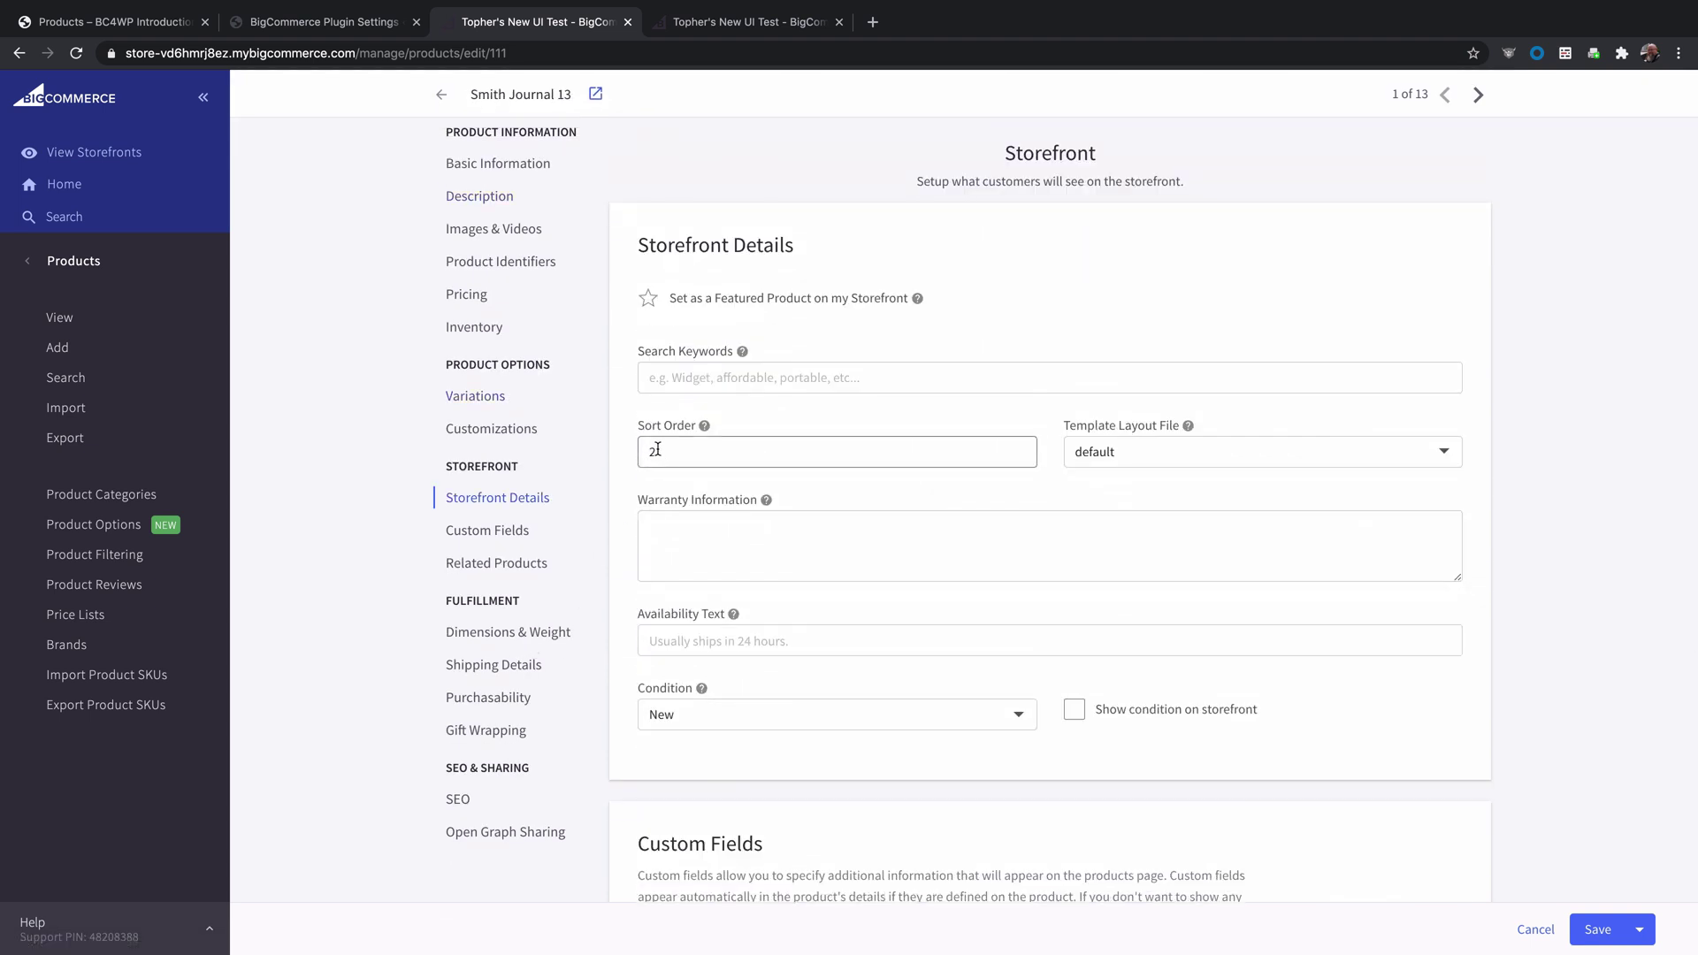
pyautogui.click(604, 448)
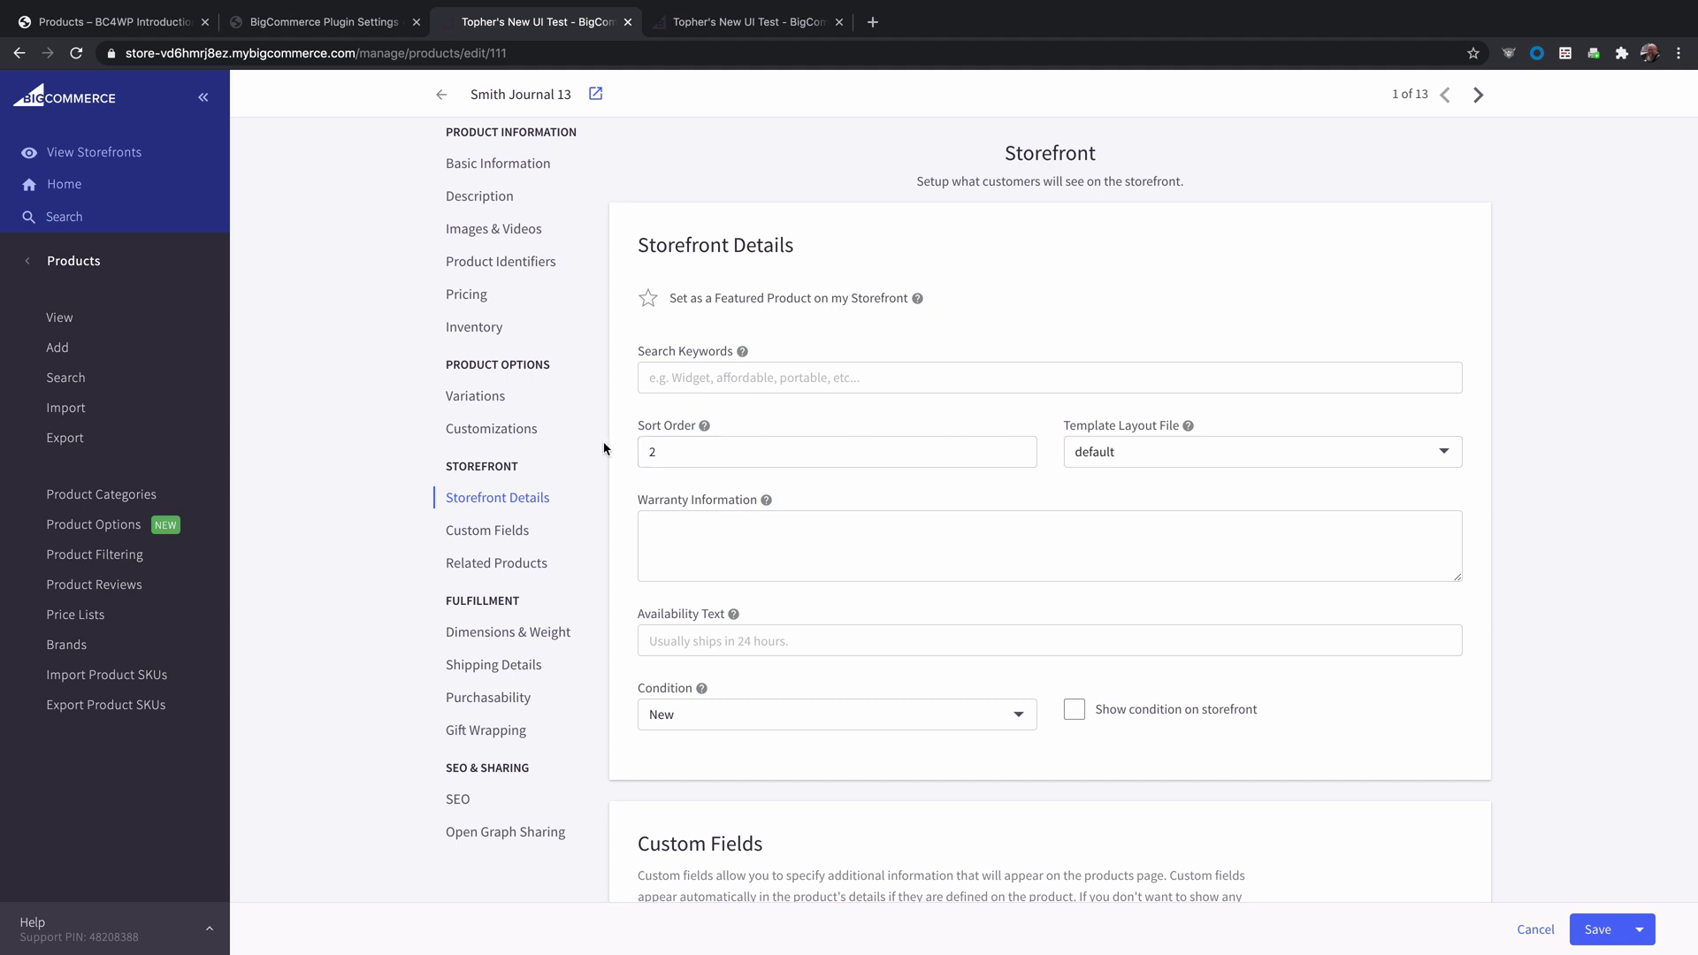
pyautogui.click(759, 22)
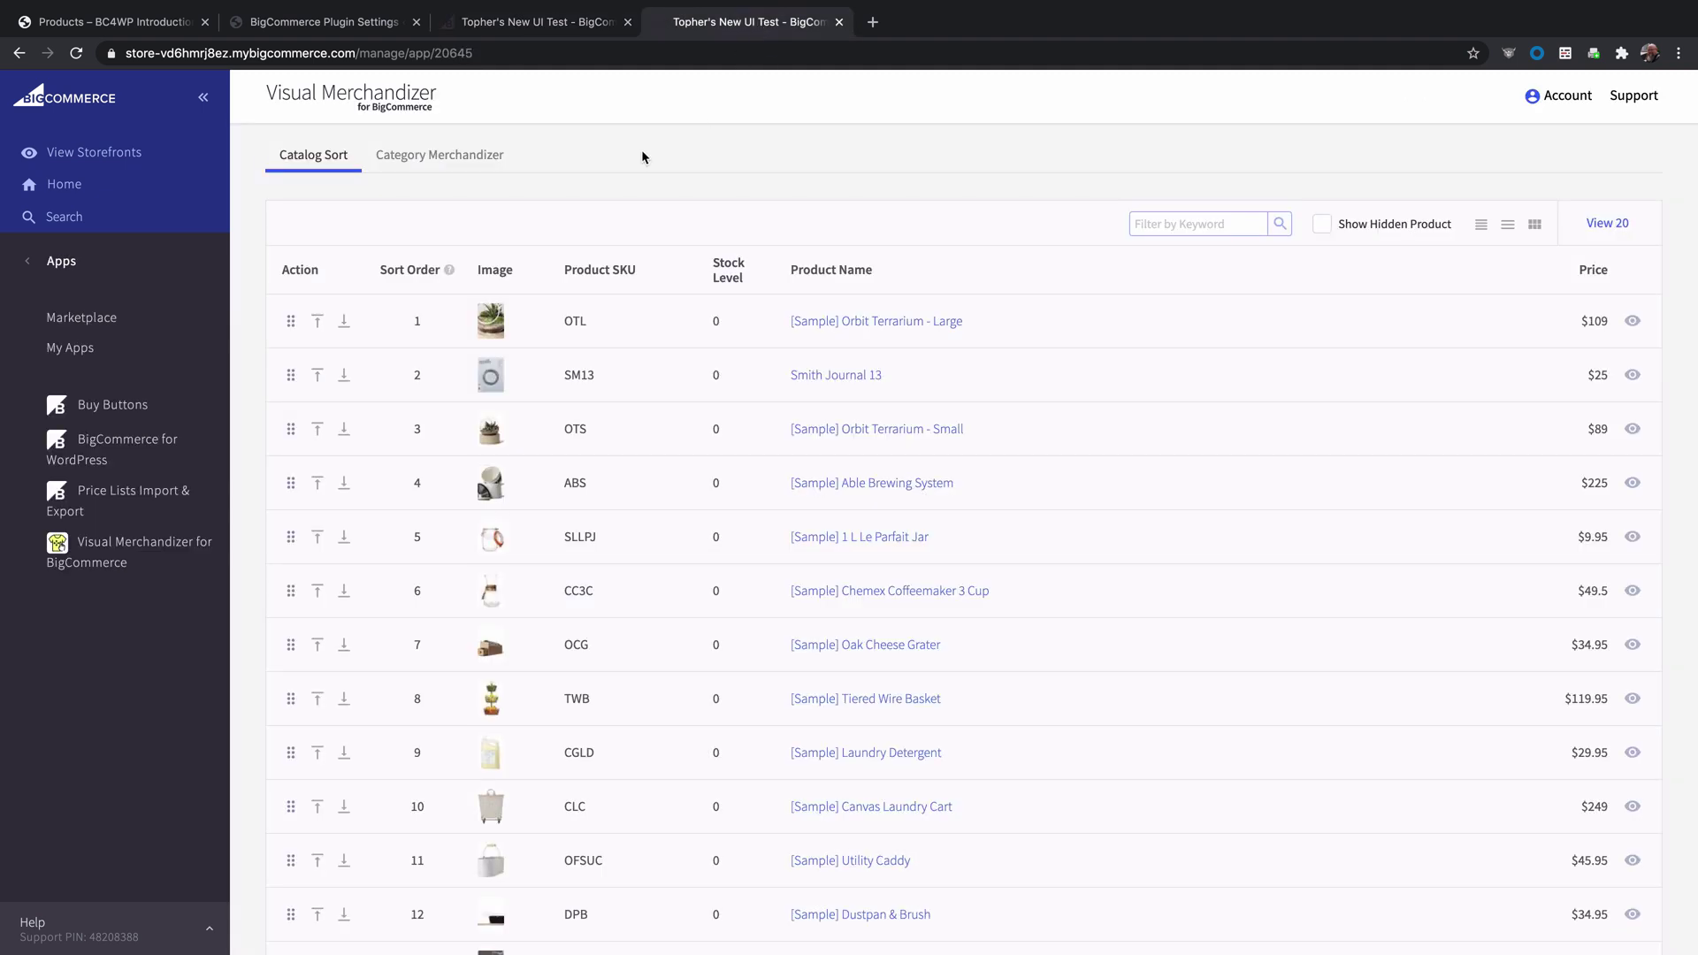